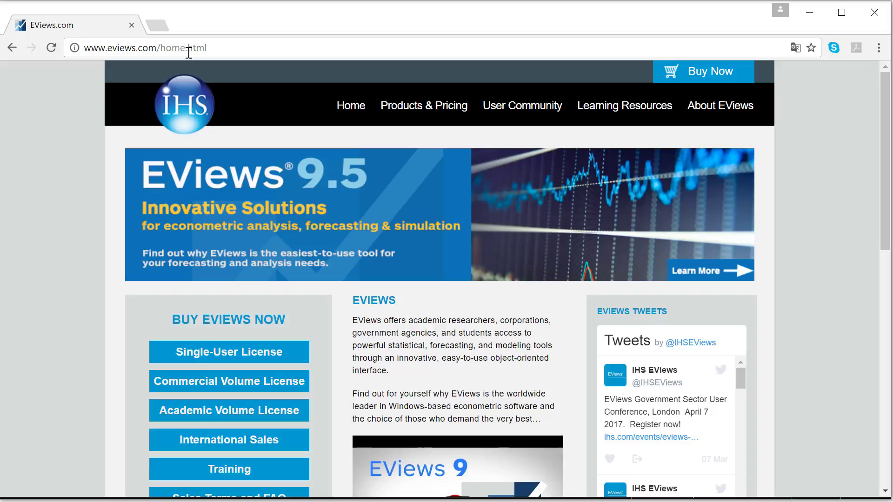
- Open the EViews Student Version page and find the free download of EViews 9.5 Student Version Lite
mouse_move(444, 114)
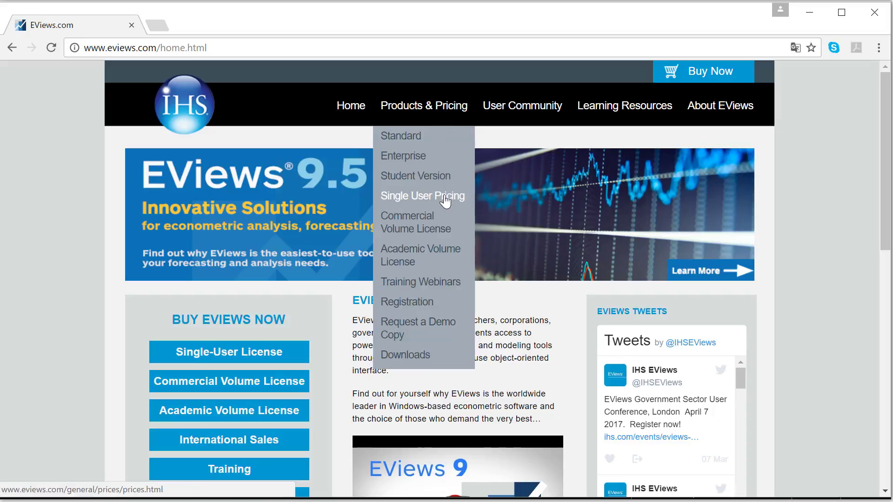
click(446, 176)
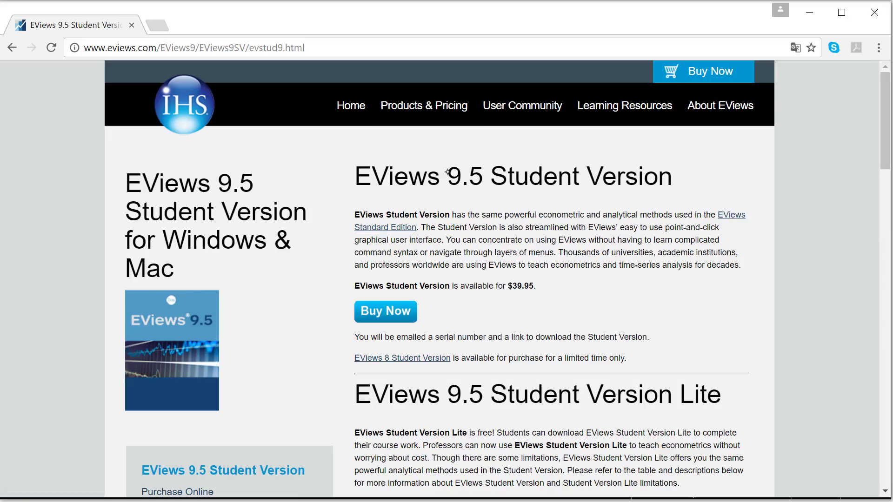
scroll(447, 172, down, 3)
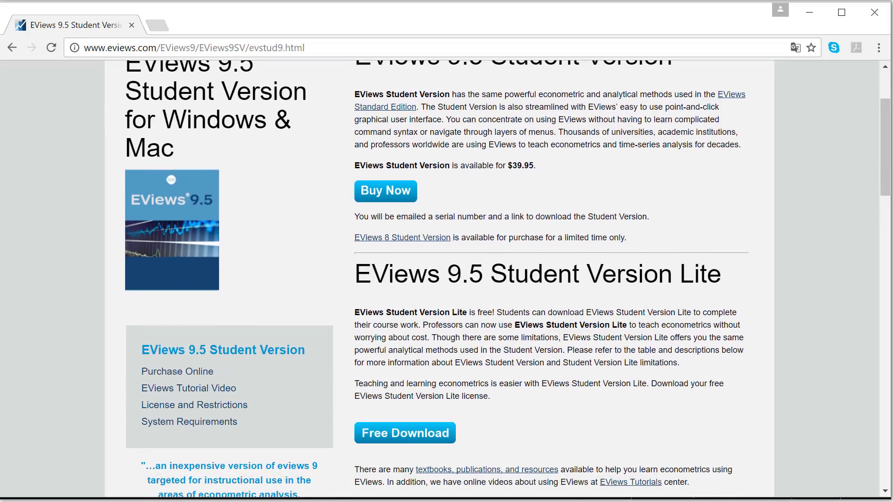
scroll(507, 279, down, 1)
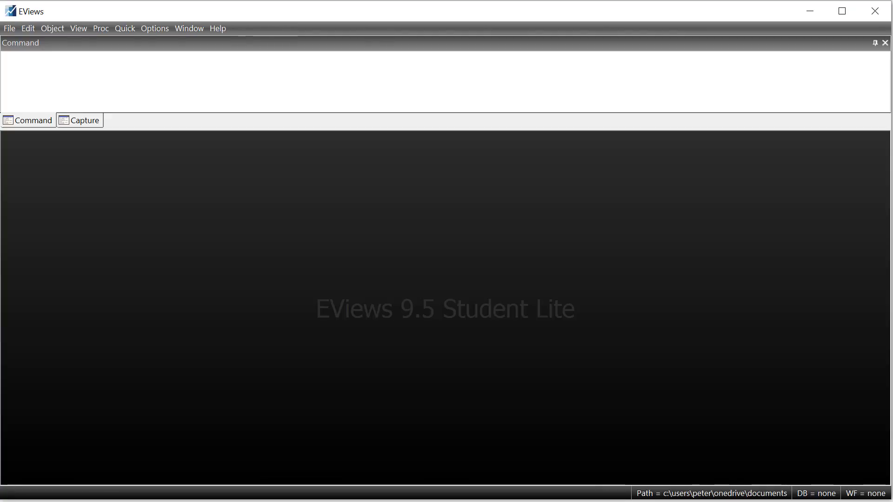
- Switch to the temp folder in File Explorer and select ResultsData.xlsx
click(68, 84)
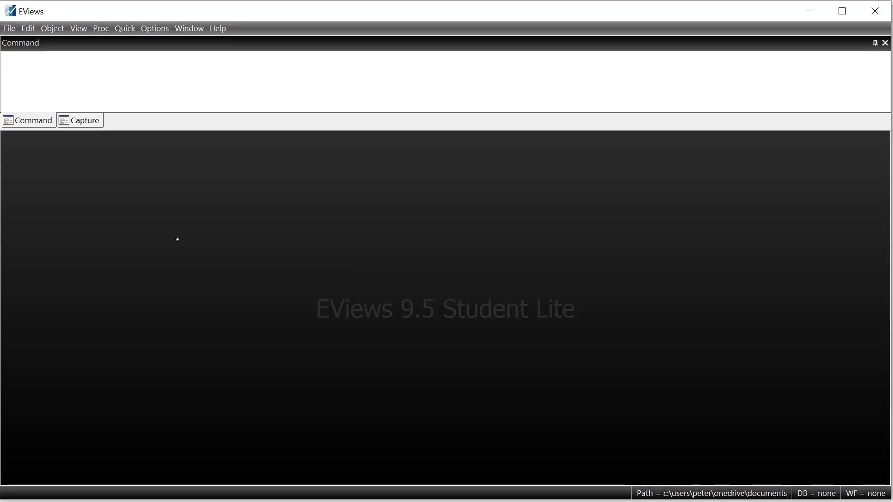
key(alt+Tab)
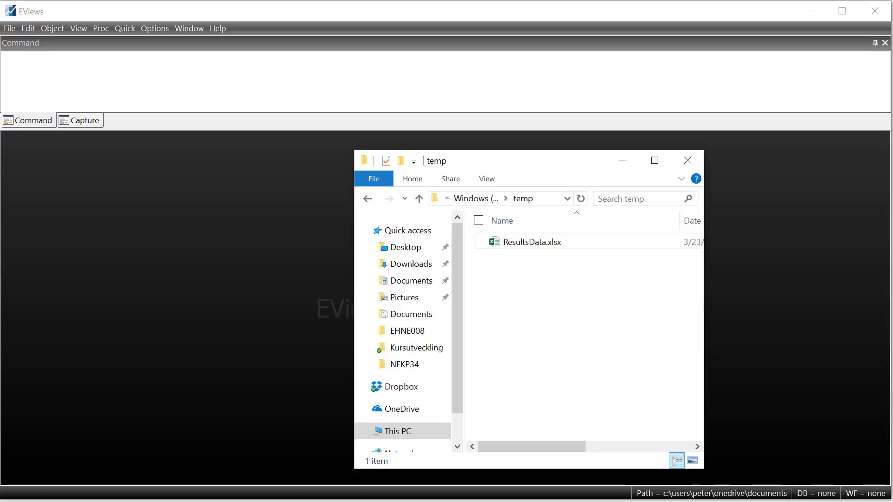
drag(532, 242, 494, 246)
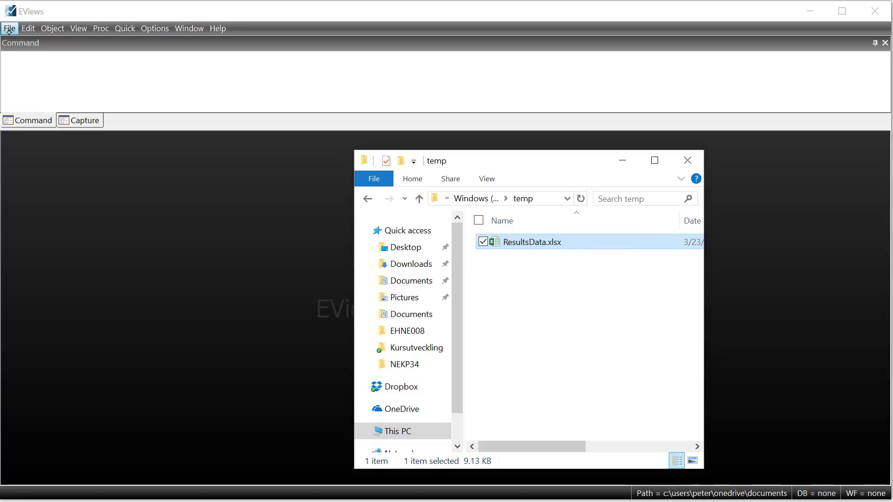
click(10, 31)
mouse_move(123, 55)
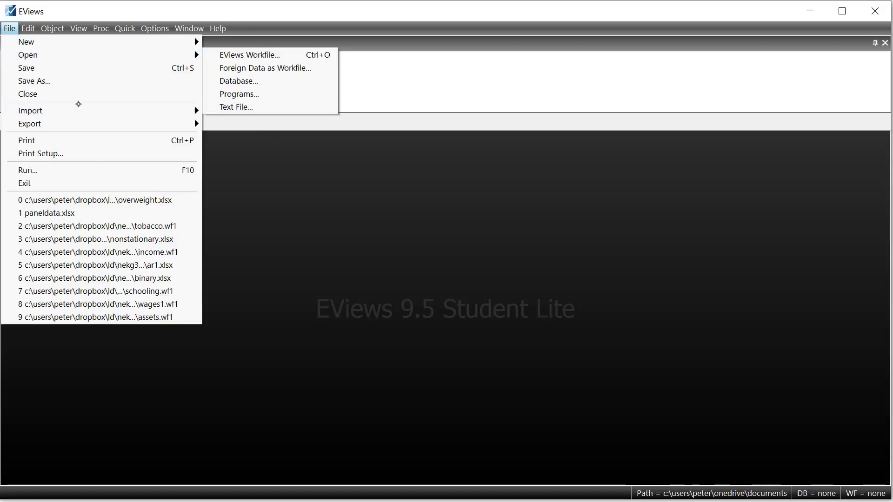
mouse_move(113, 110)
mouse_move(145, 123)
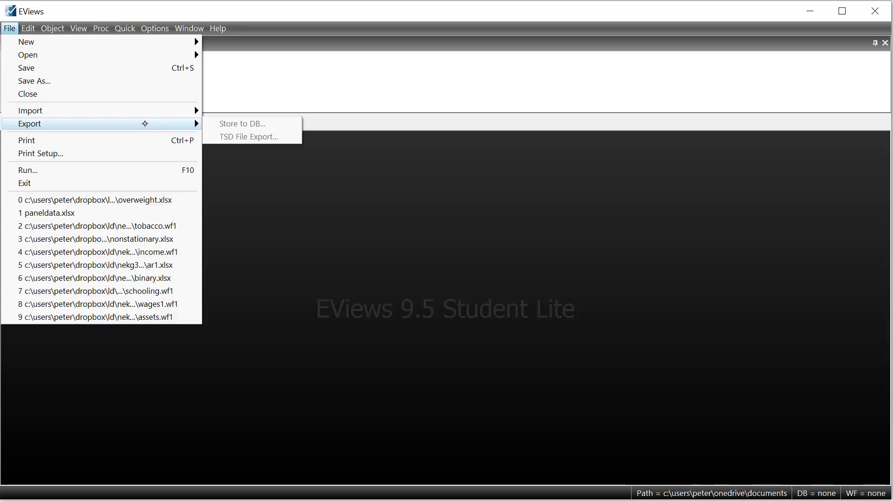
click(457, 339)
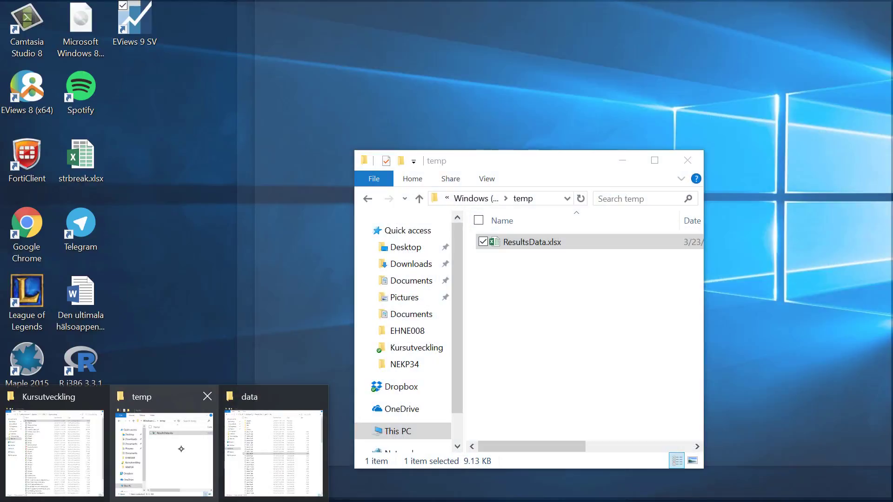
- Import ResultsData.xlsx from the temp folder into a new EViews workfile as Unstructured / Undated data, without linking to the external source
click(181, 448)
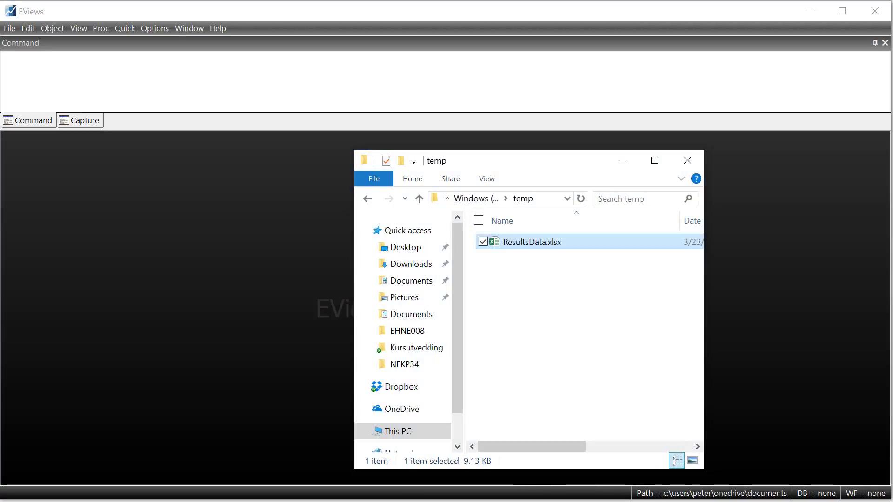
drag(504, 245, 192, 254)
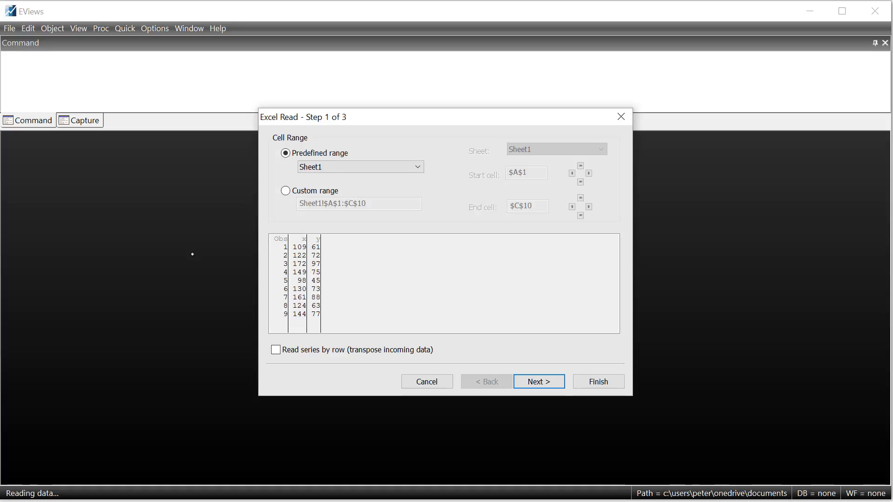
click(540, 382)
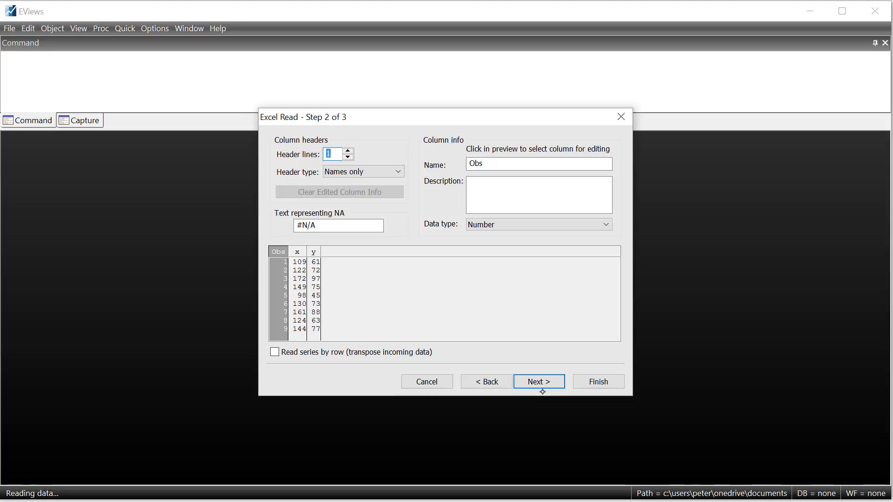
click(543, 382)
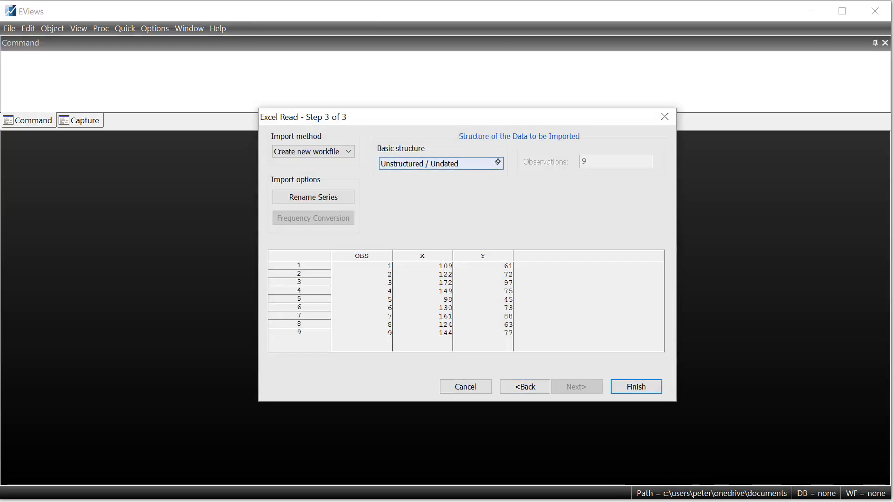
click(497, 164)
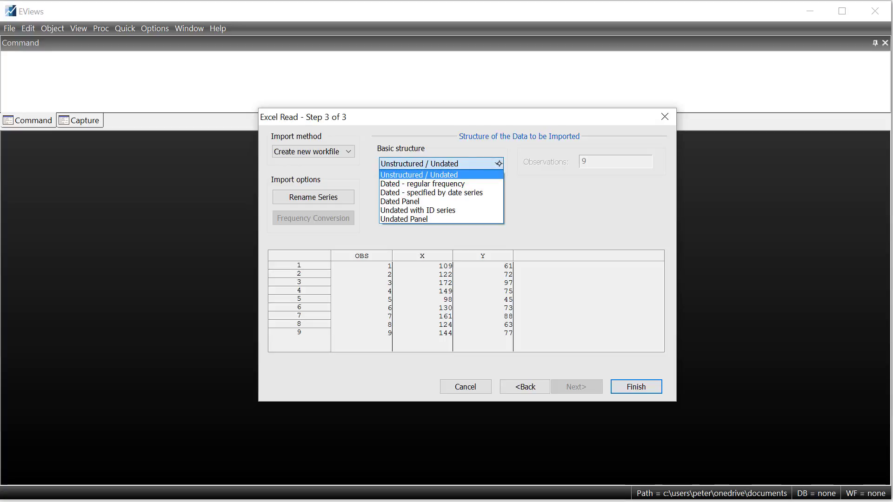
click(498, 164)
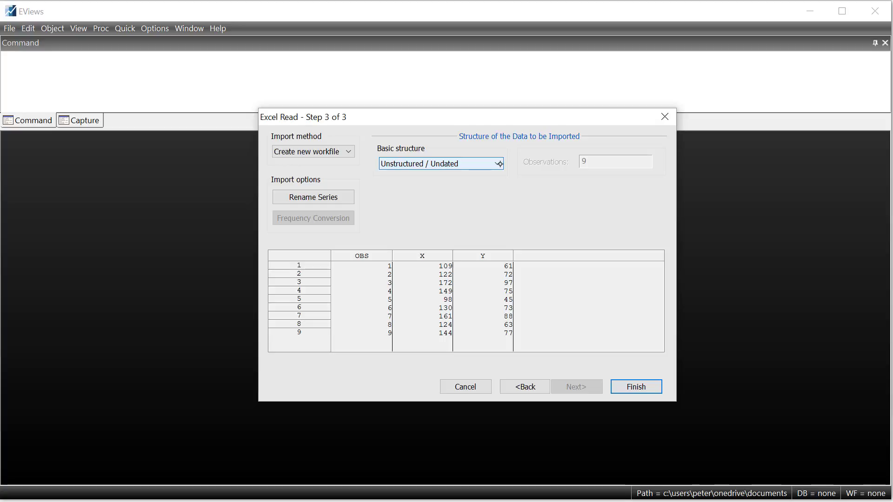
click(637, 386)
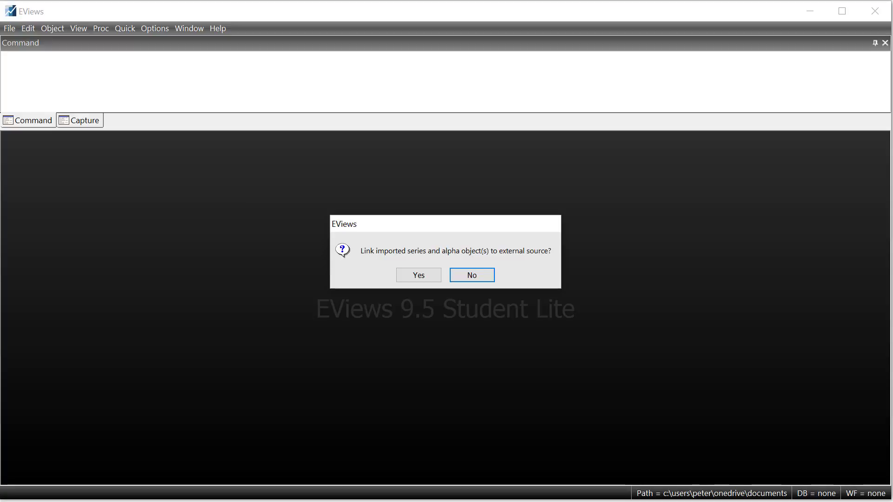
click(471, 274)
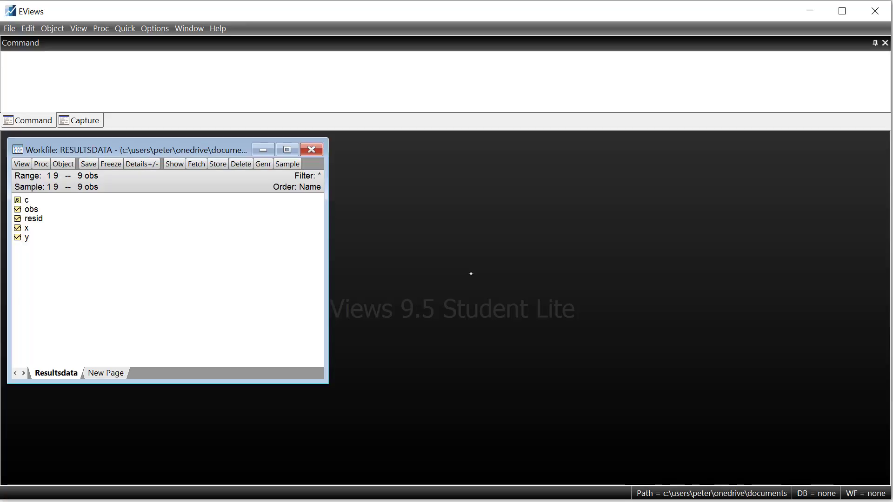
- Look over the workfile's objects by highlighting x, y, obs, c and resid in turn
click(35, 227)
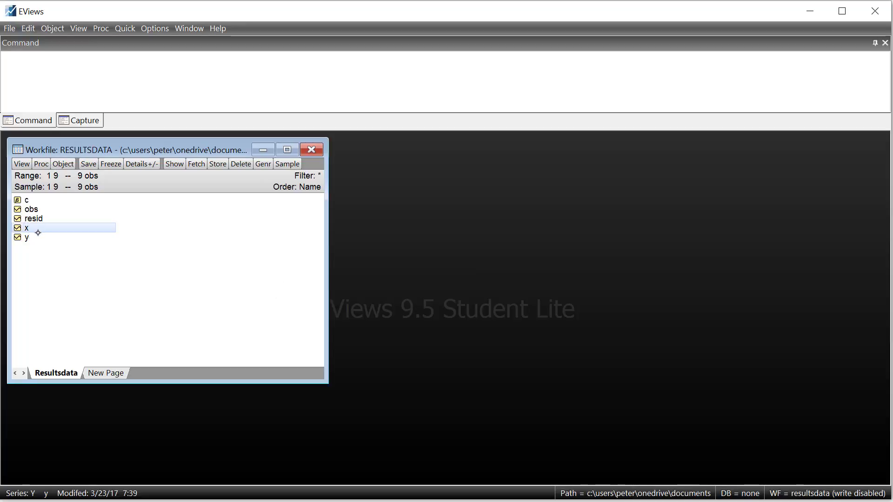
click(33, 238)
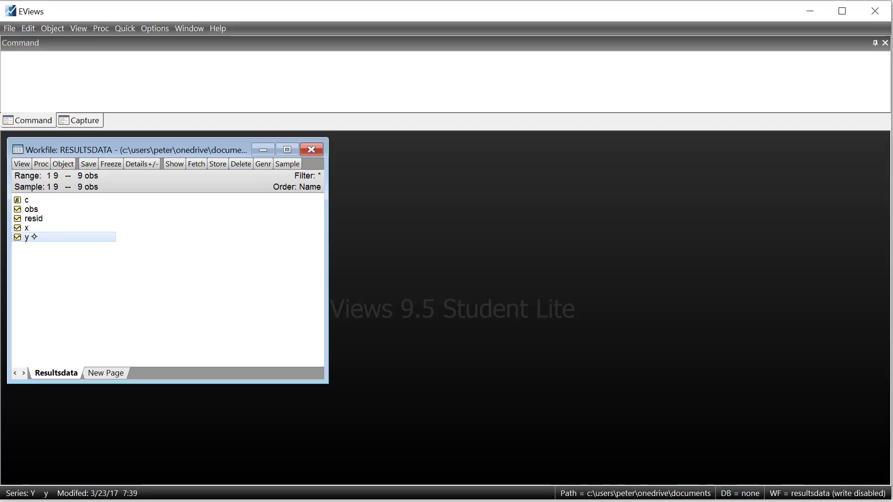
click(36, 210)
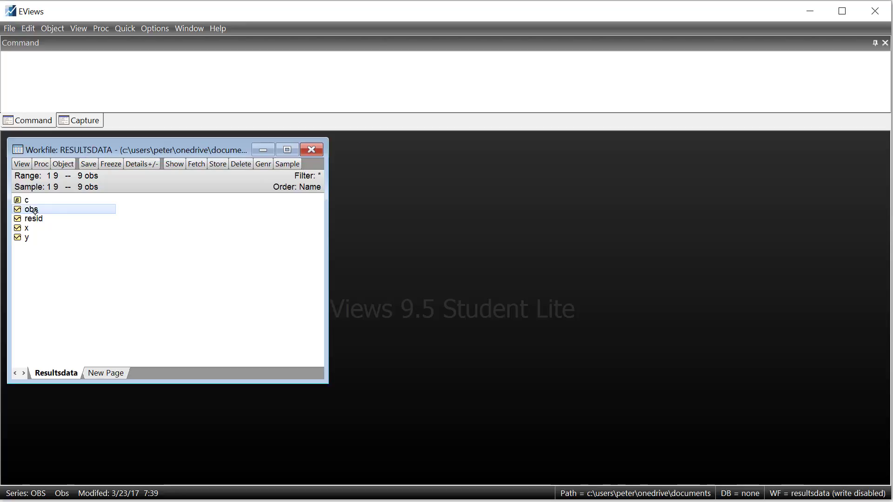
click(32, 198)
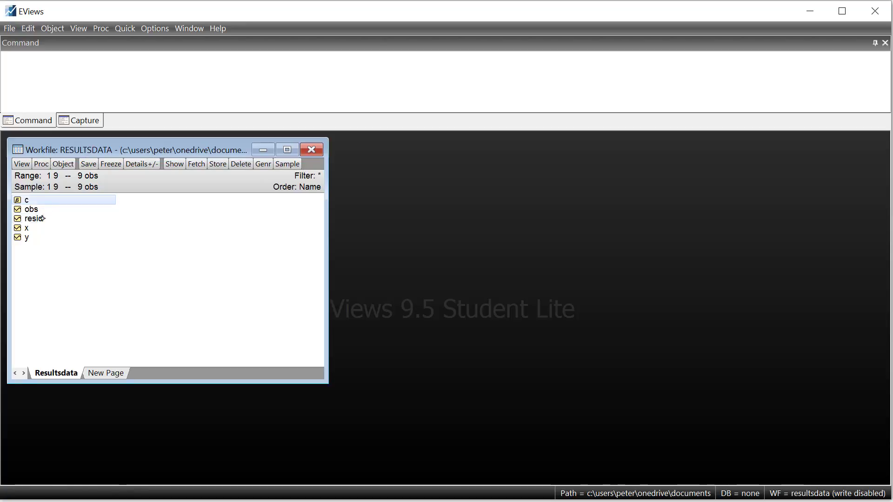
click(39, 218)
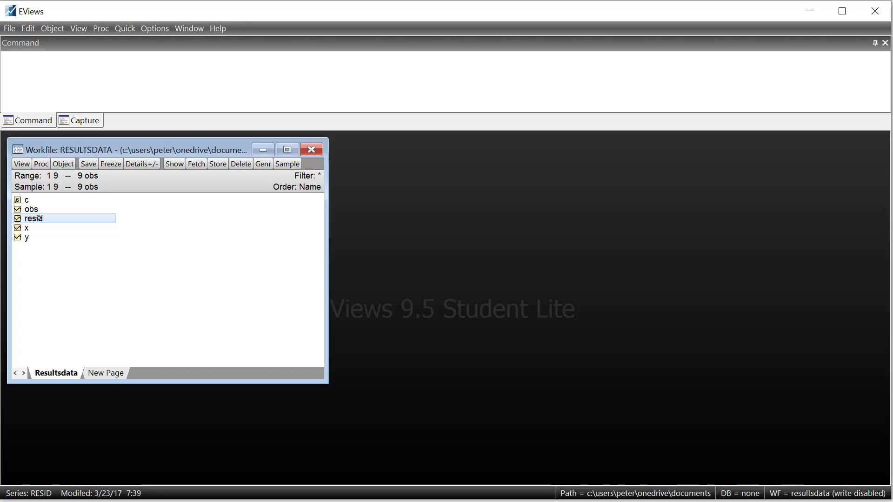
- Open series x from the workfile to view its values in the spreadsheet
click(27, 228)
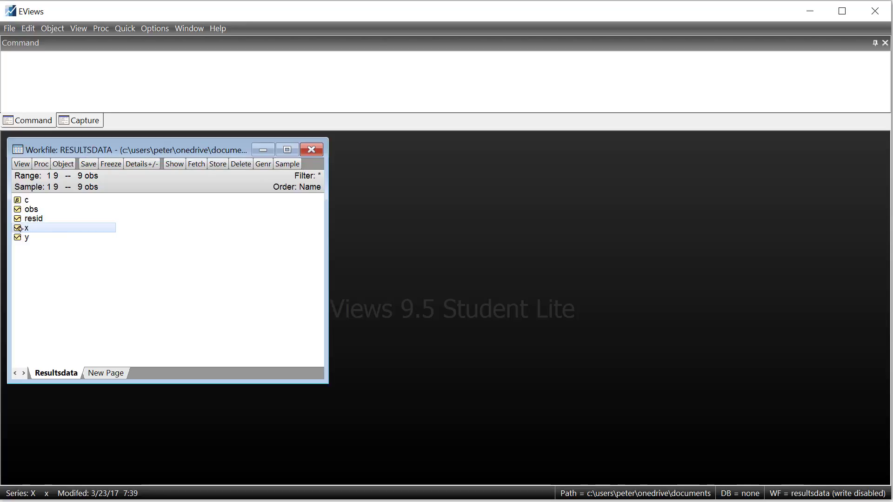
double_click(19, 228)
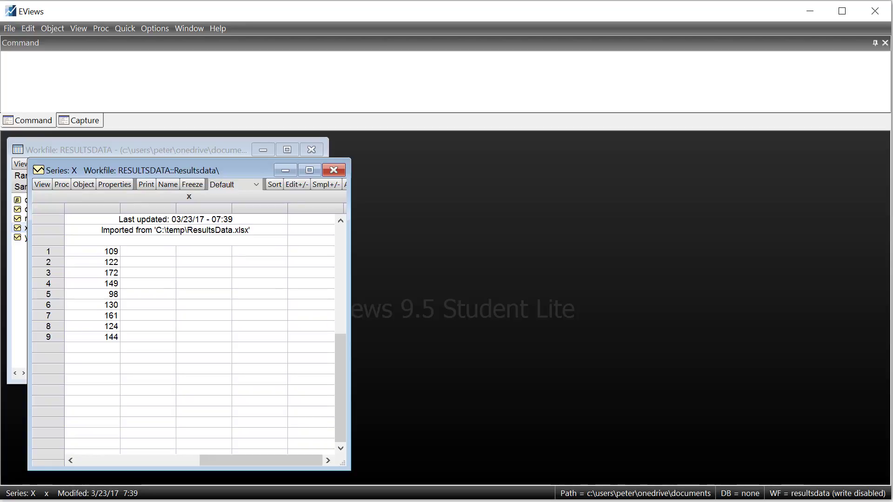
click(42, 184)
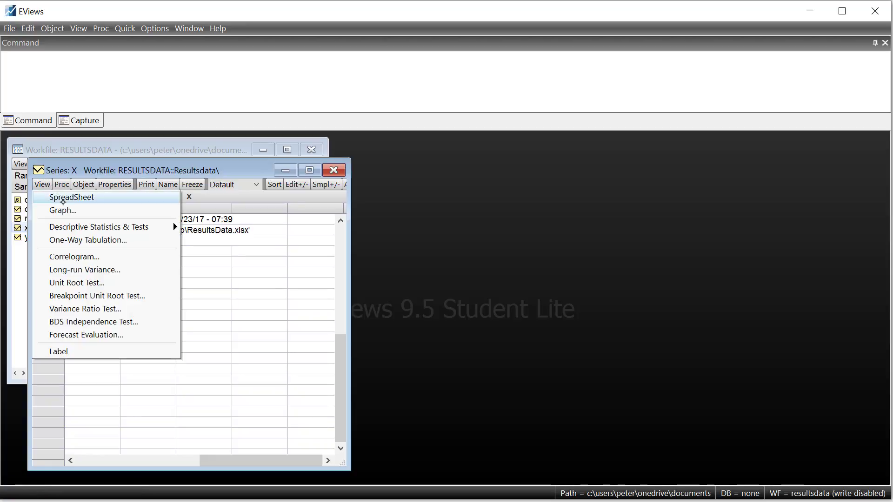
click(106, 210)
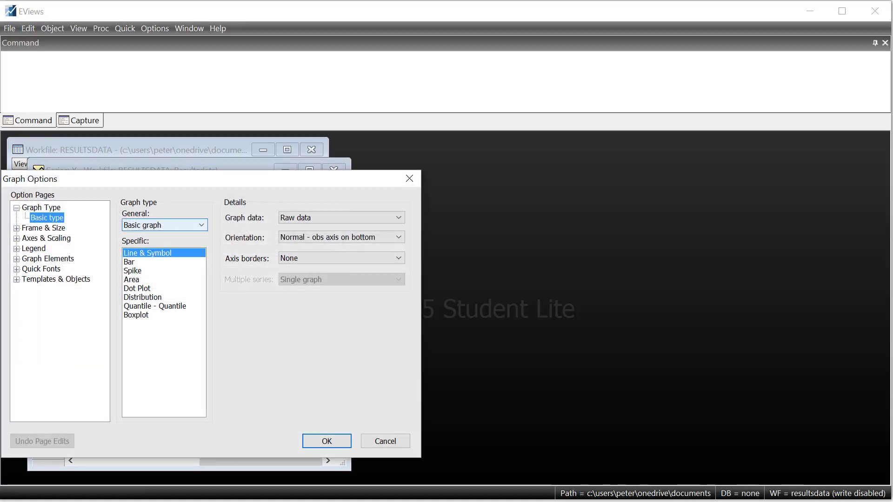
click(409, 178)
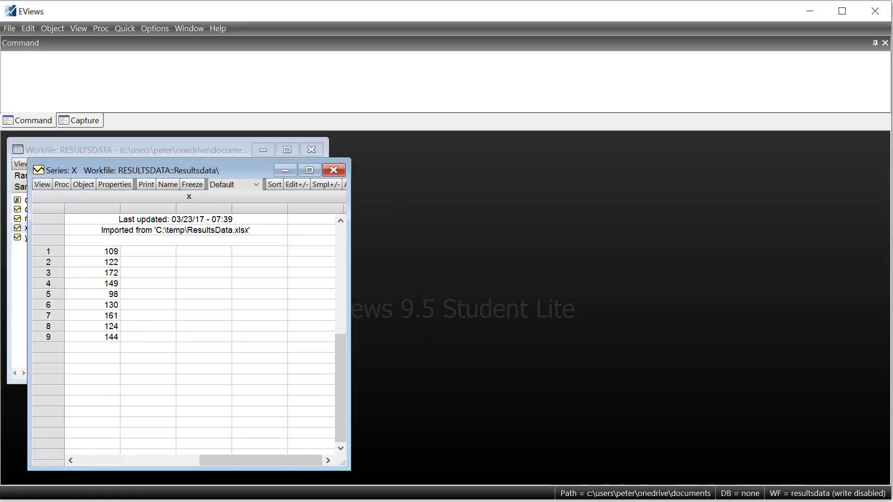
- Display the descriptive statistics table for series x, and close the series window
click(42, 184)
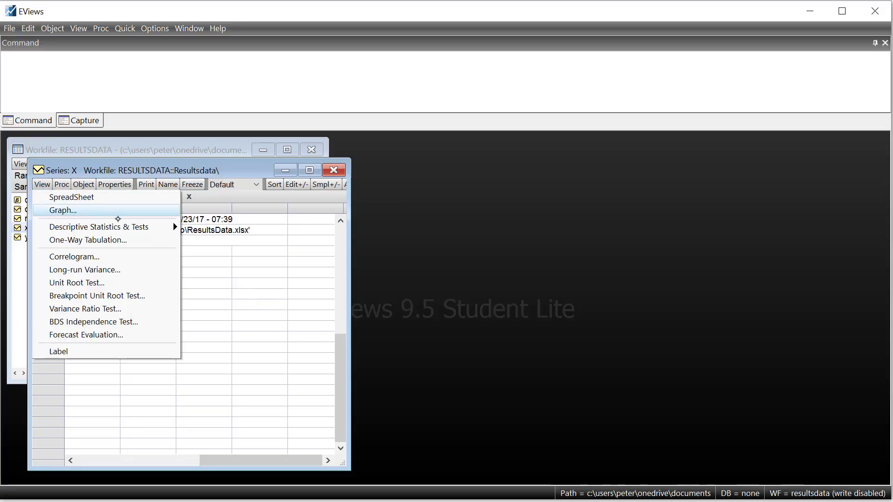
mouse_move(153, 227)
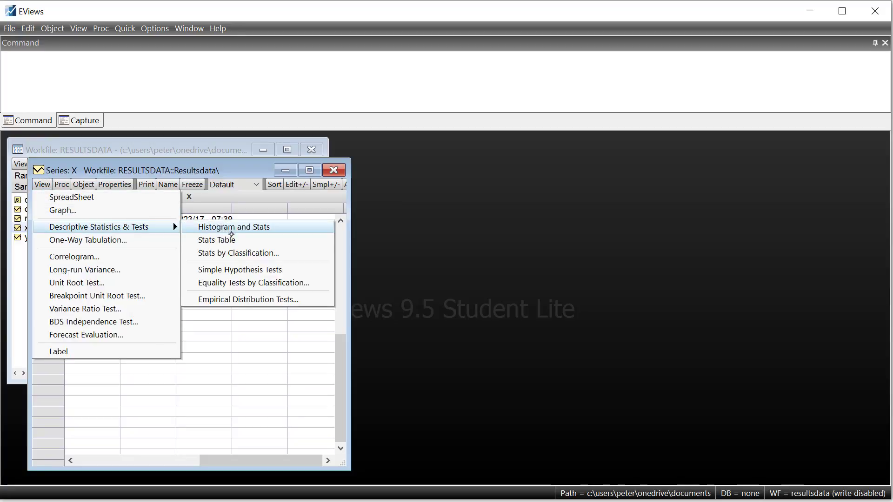
click(236, 240)
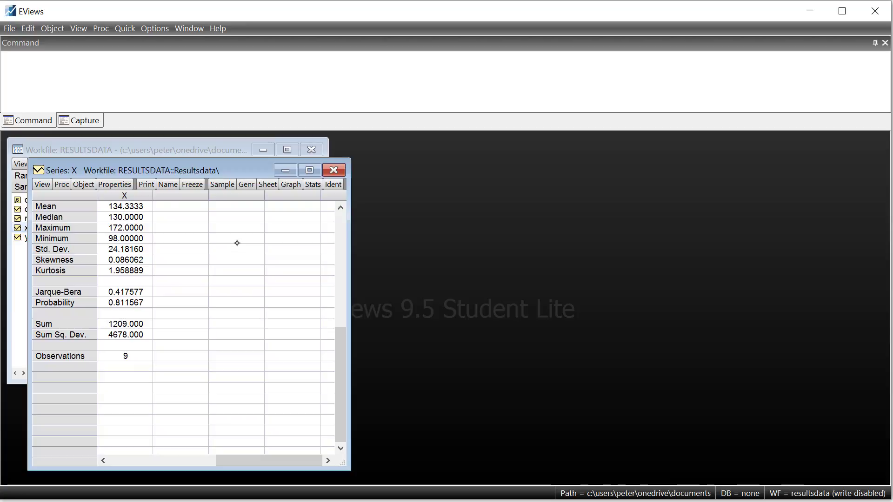
key(ctrl+F4)
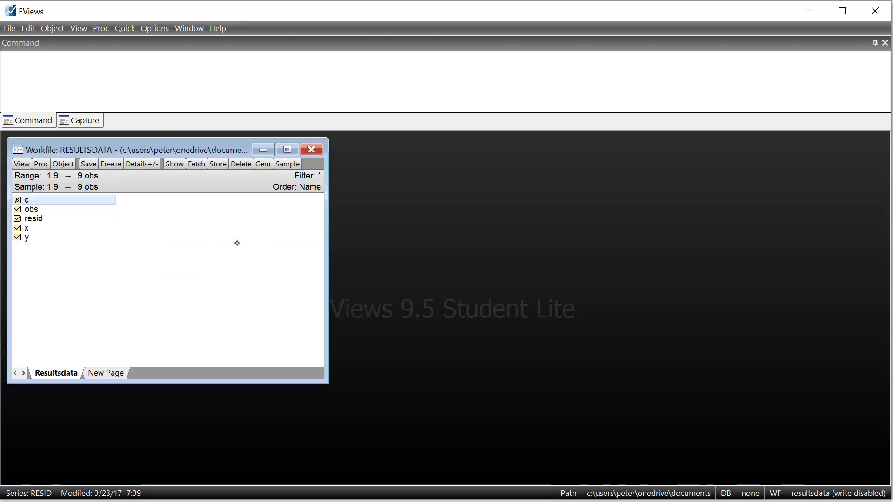
click(25, 228)
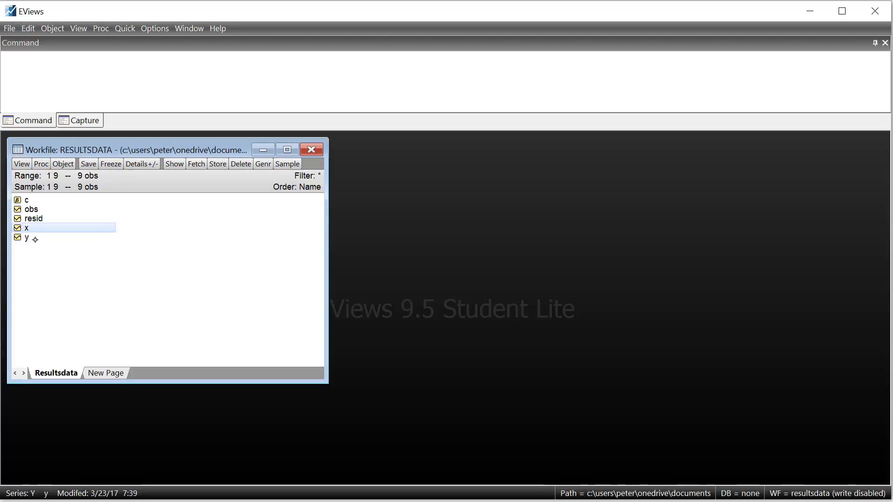
key(shift)
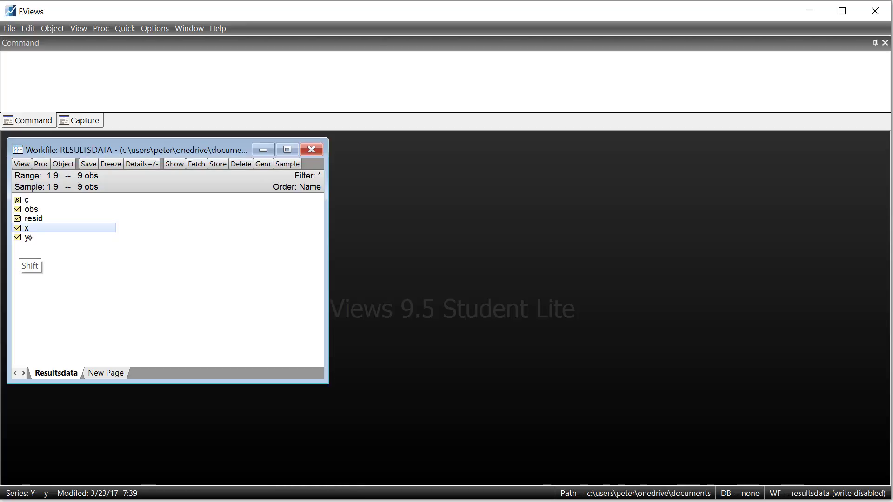
shift+click(29, 238)
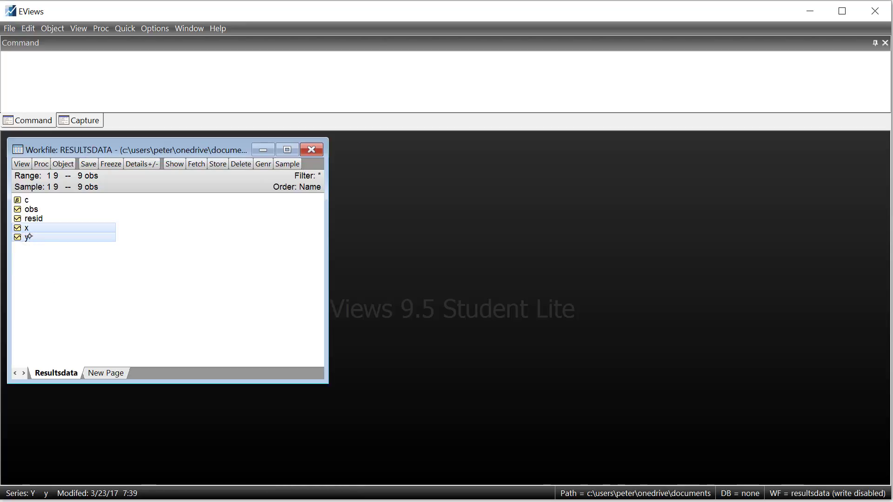
click(29, 237)
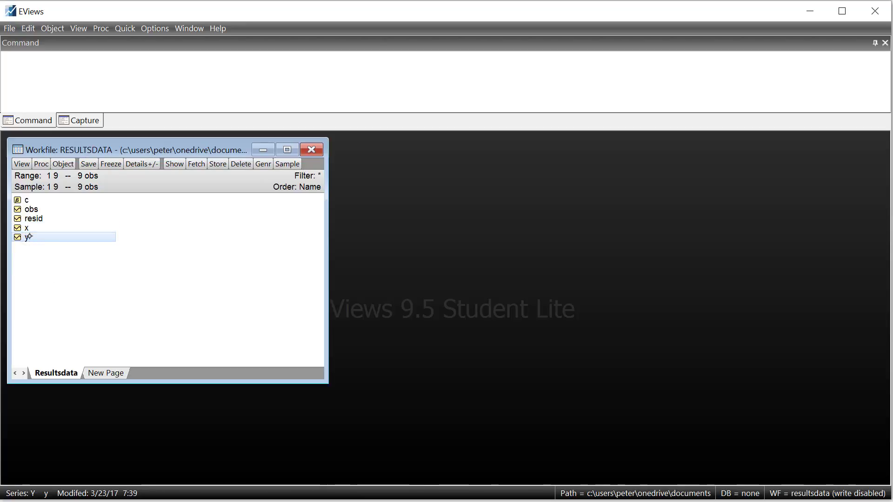
click(28, 229)
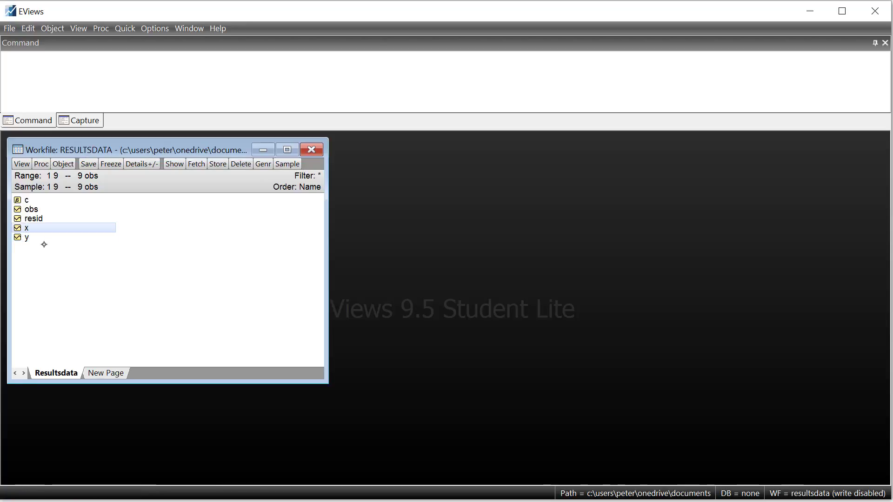
click(44, 244)
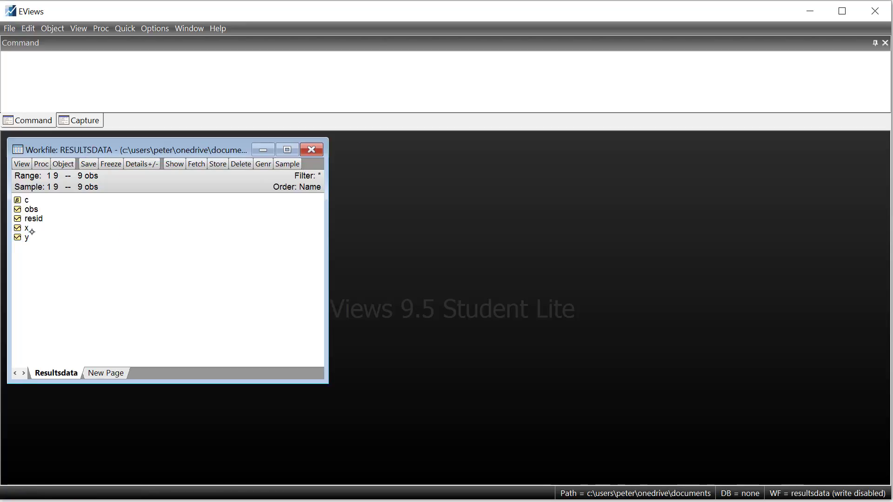
- Select series x and then y in the workfile and open them together as a group
click(38, 230)
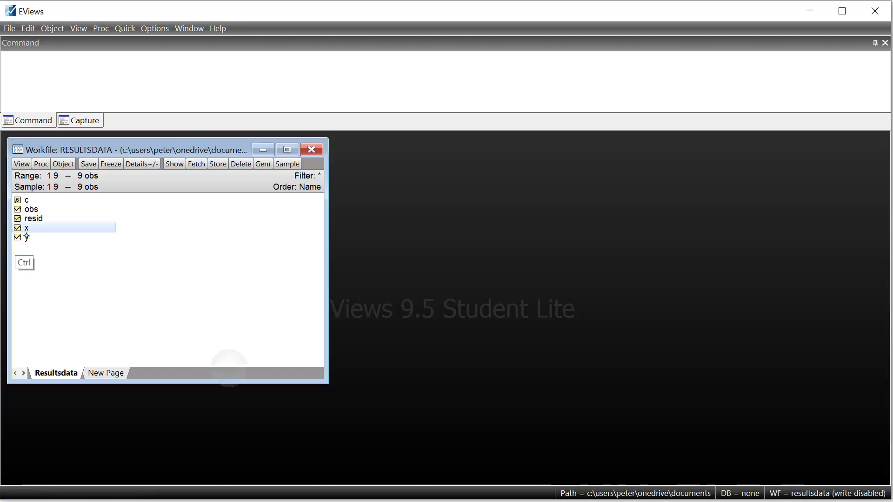
ctrl+click(28, 238)
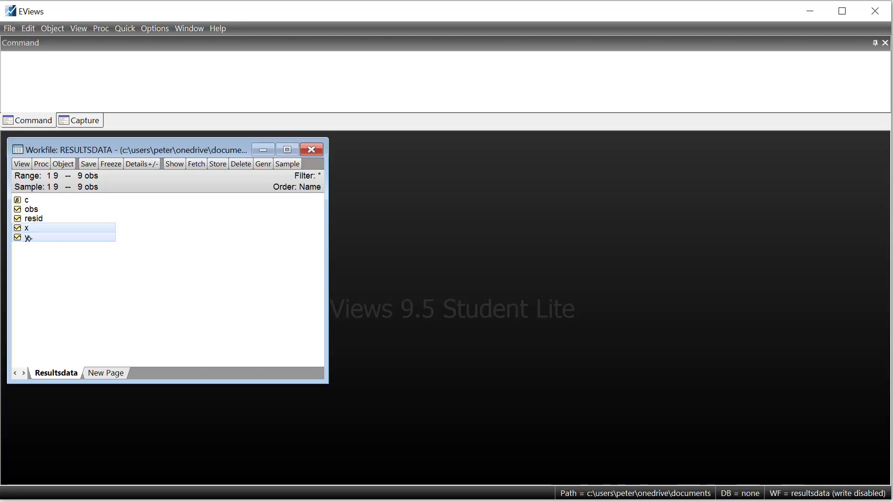
right_click(88, 236)
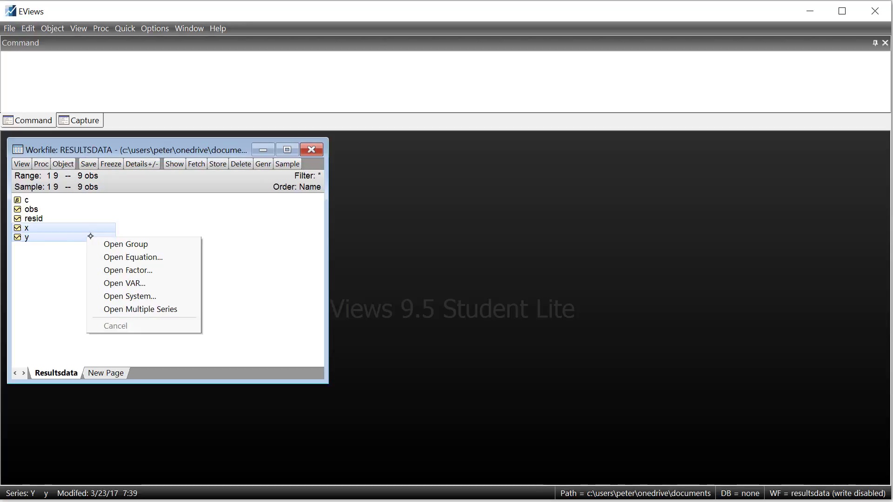
click(149, 244)
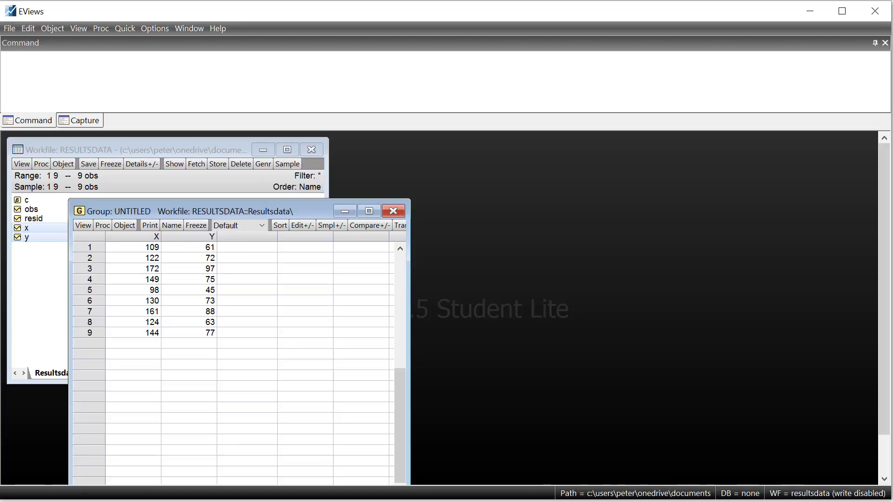
- Graph the group as a Scatter plot of y against x, leaving fit lines at None
click(84, 226)
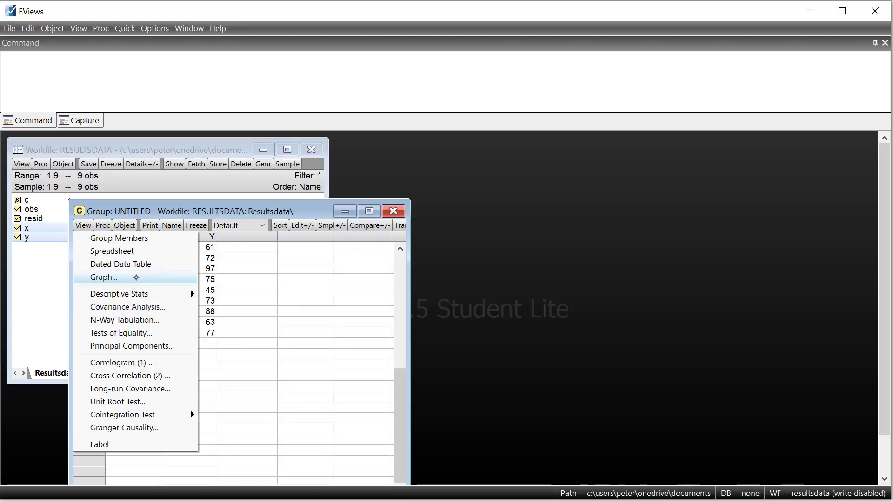
click(136, 277)
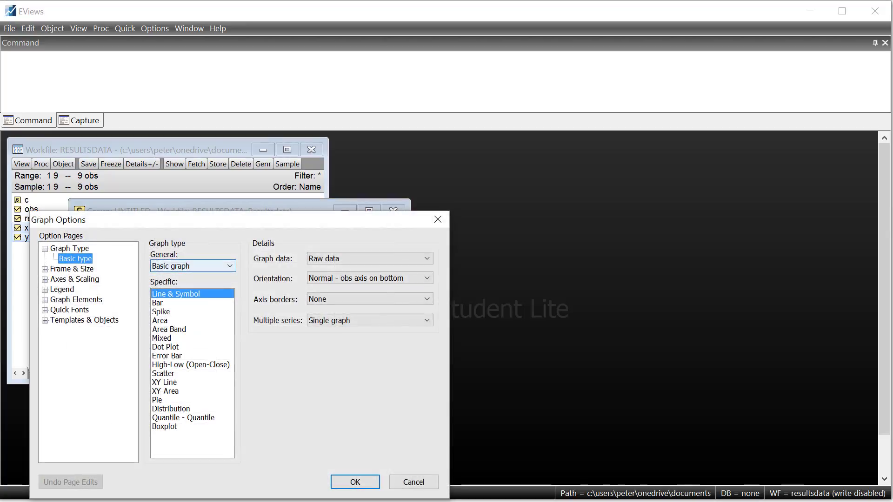
click(179, 373)
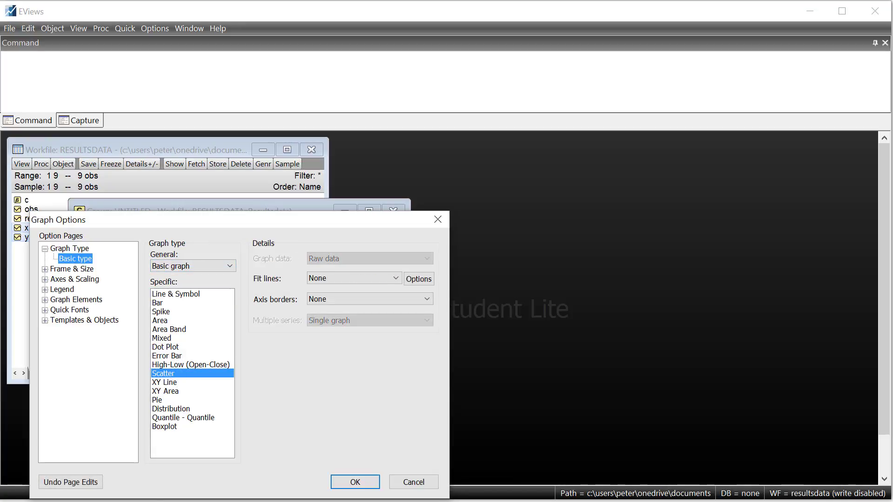
click(354, 482)
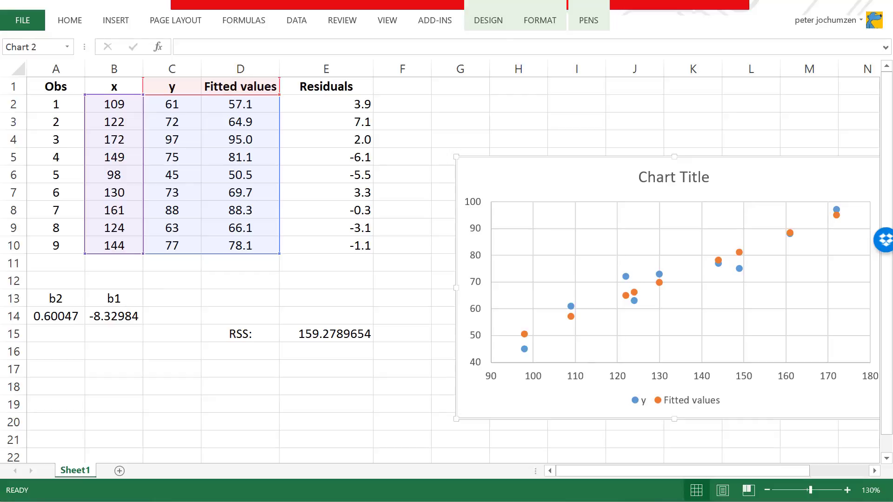
- Switch from the Excel chart back to EViews and close the untitled group, confirming its deletion
text(q)
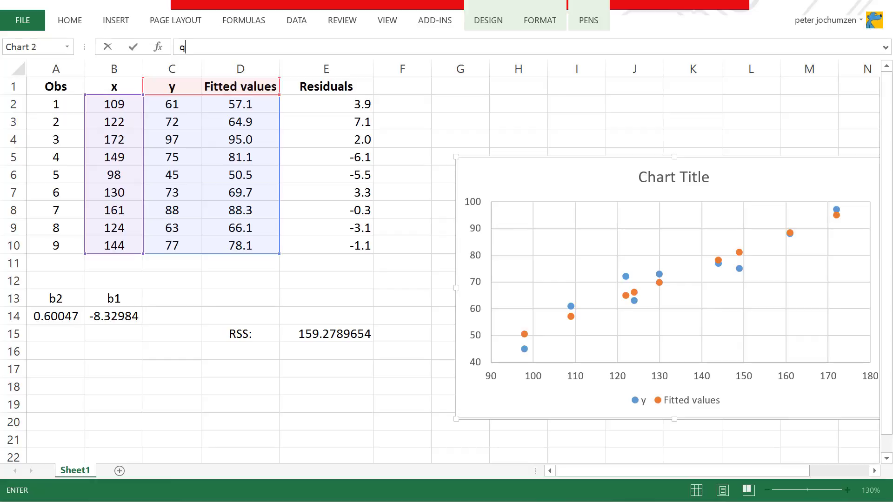
key(alt+Tab)
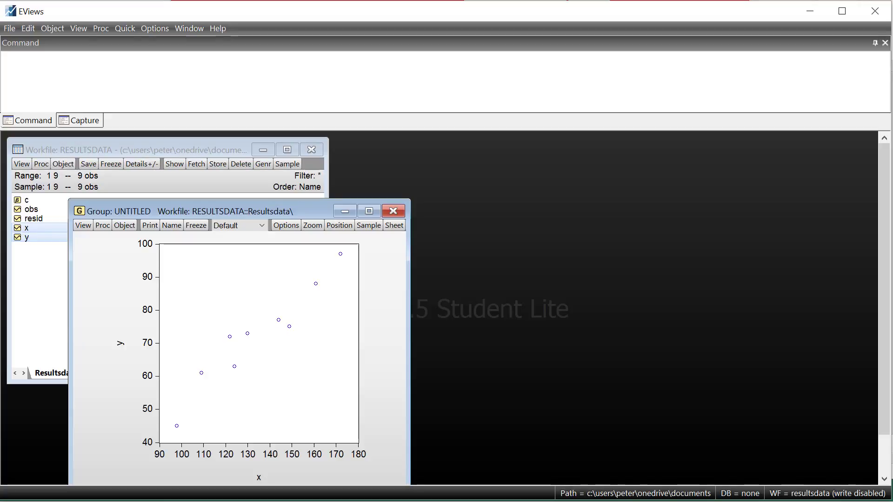
click(393, 211)
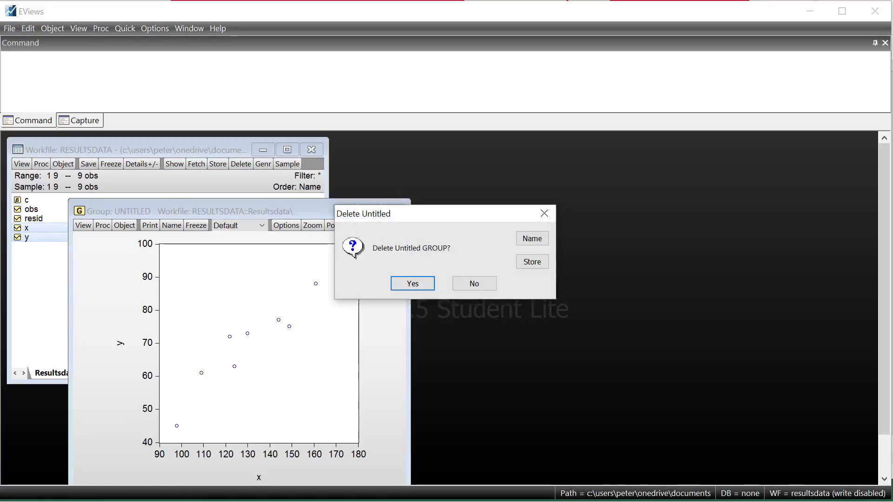
click(424, 283)
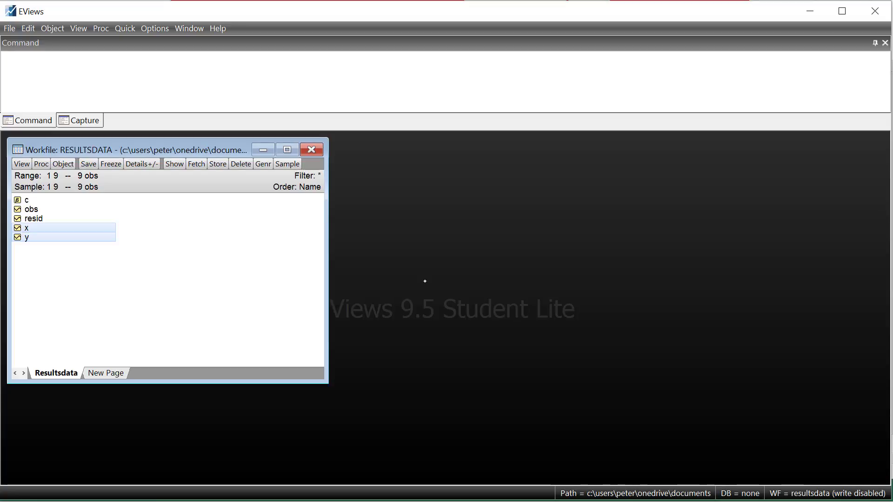
- Start a least squares equation estimation for sample 1 9 and enter the specification y c x
click(125, 29)
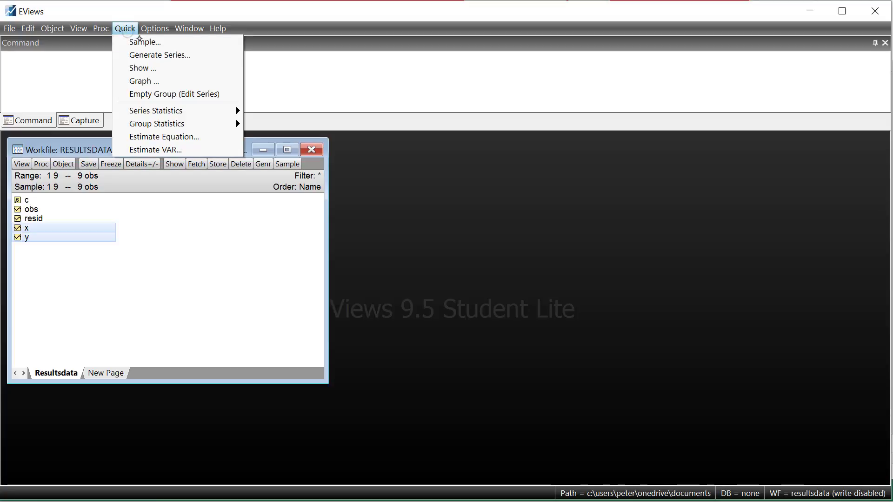
click(189, 137)
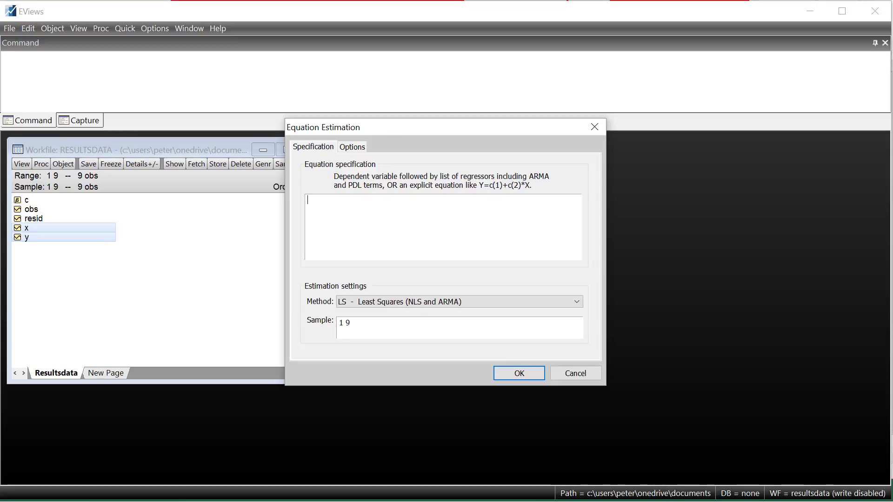
click(66, 72)
text(y)
text(c x)
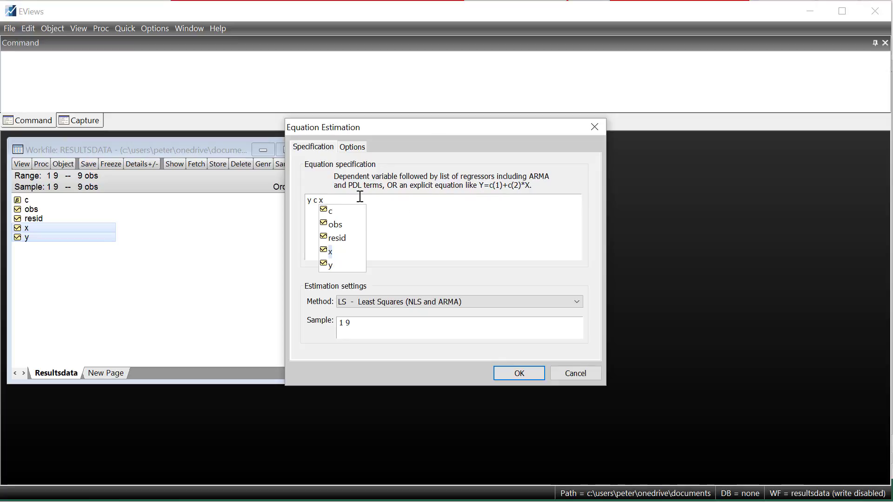
- Replace the equation specification with the explicit form y = c(1) + c(2)*x
key(BackSpace)
key(BackSpace)
key(BackSpace)
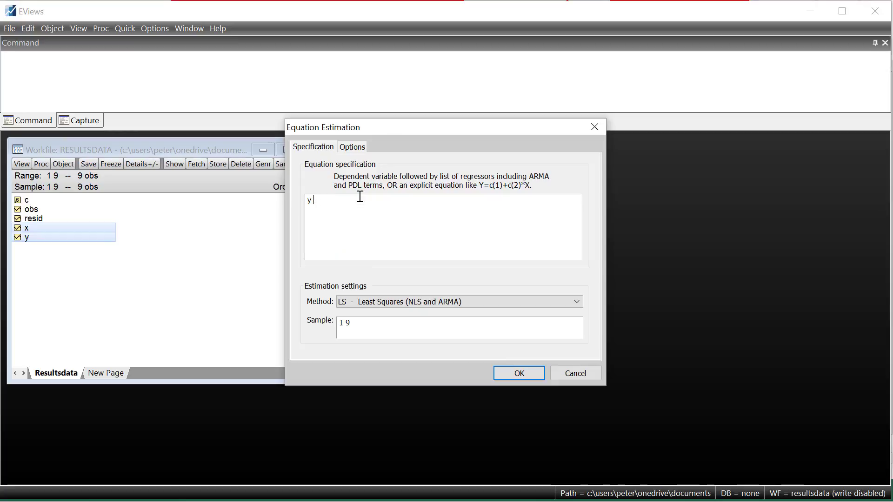
text(= c(1) + c(2)*x)
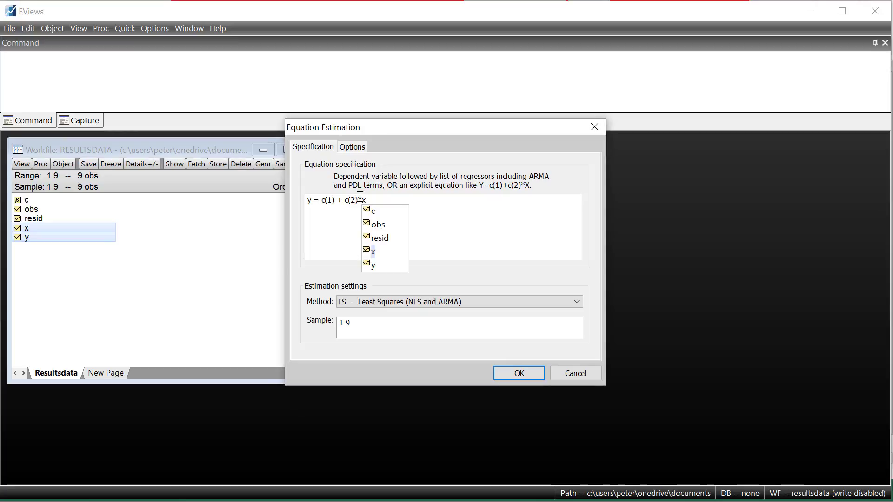
- Change the equation specification to the list form y c x and estimate the equation by least squares
key(BackSpace)
key(BackSpace)
key(BackSpace)
key(BackSpace)
key(BackSpace)
key(BackSpace)
key(BackSpace)
key(BackSpace)
key(BackSpace)
key(BackSpace)
key(BackSpace)
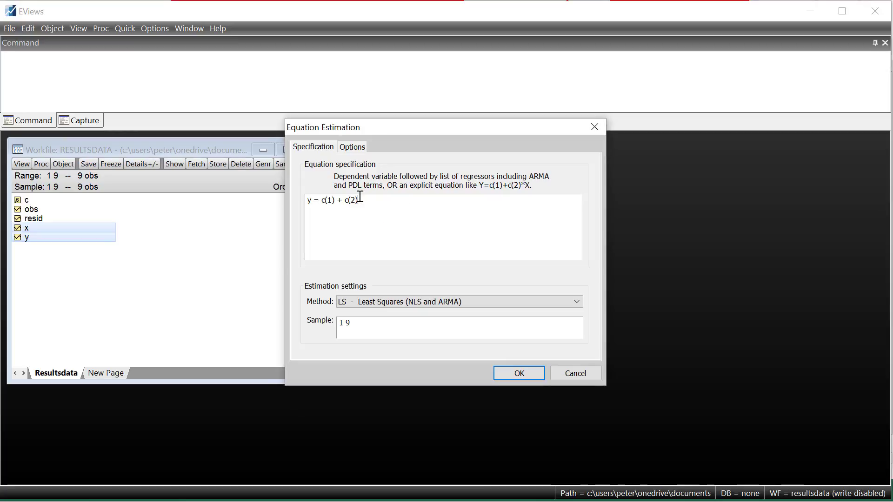
key(BackSpace)
key(BackSpace)
key(BackSpace)
key(BackSpace)
text(c x)
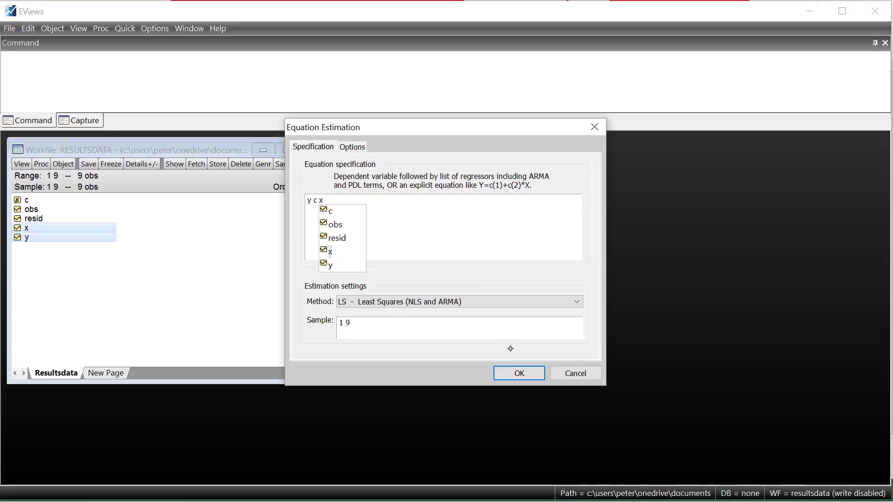
click(519, 372)
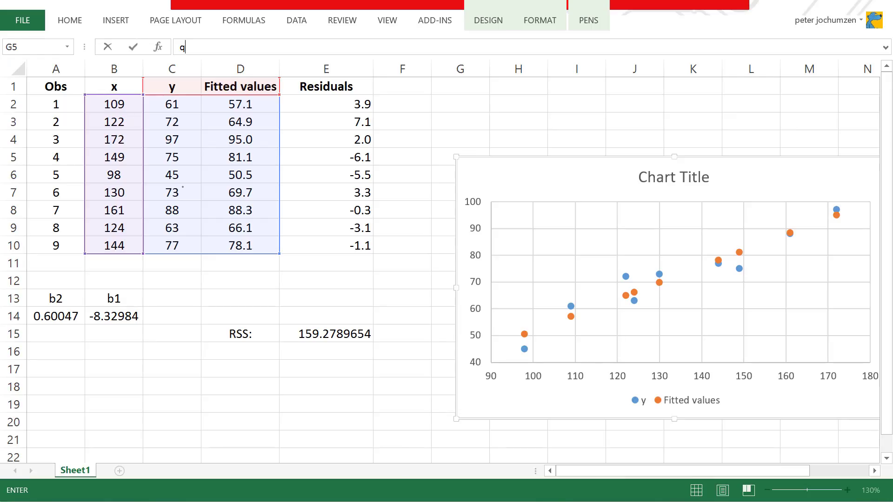
- Annotate the regression output by boxing the R-squared value and handwriting R² = ESS/TSS beside the table
drag(76, 313, 105, 313)
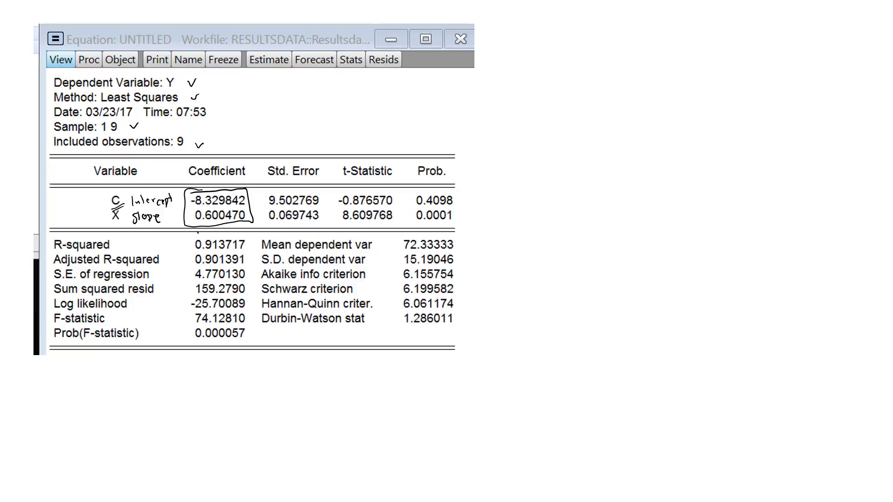
mouse_move(197, 232)
mouse_down()
mouse_move(188, 251)
mouse_move(251, 252)
mouse_move(240, 234)
mouse_move(197, 231)
mouse_up()
drag(494, 157, 506, 170)
drag(498, 144, 516, 158)
drag(512, 162, 538, 144)
drag(548, 132, 543, 145)
mouse_move(530, 160)
mouse_down()
mouse_move(552, 150)
mouse_move(531, 177)
mouse_up()
drag(529, 166, 537, 164)
drag(543, 164, 545, 174)
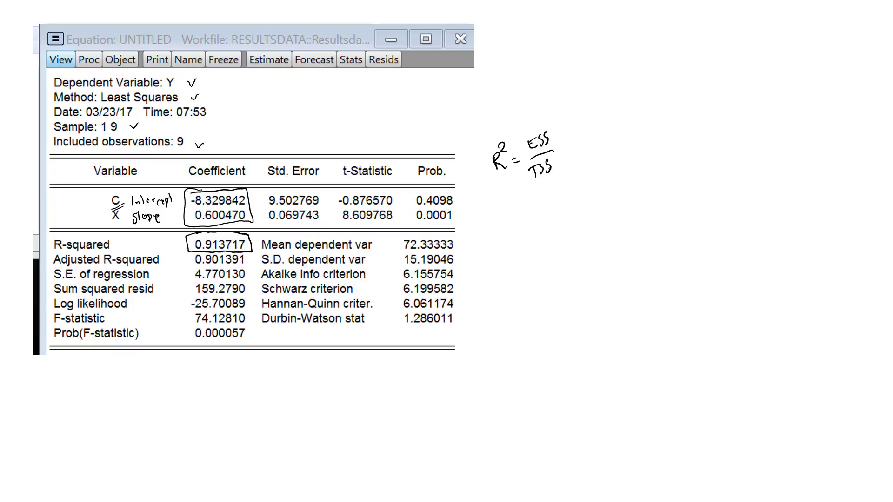
- Switch to the Excel workbook to check the R^2 formula in cell G16, and return to the annotated output
key(alt+Tab)
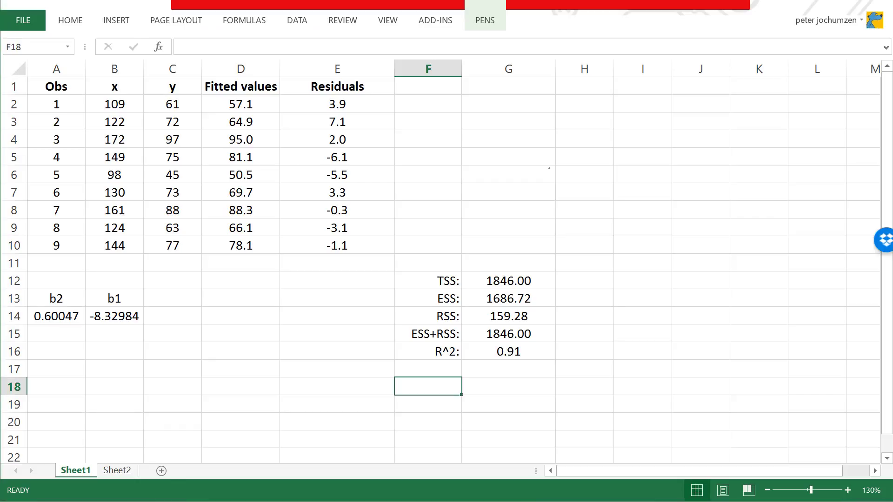
click(518, 352)
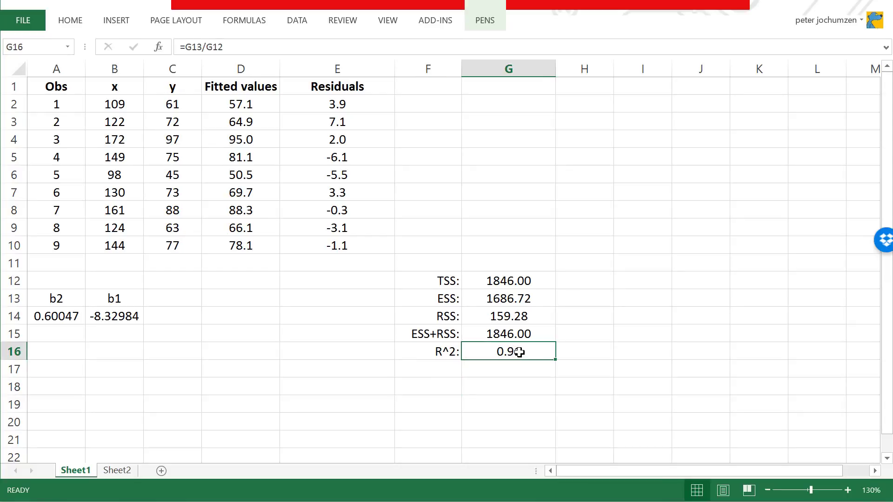
key(alt+Tab)
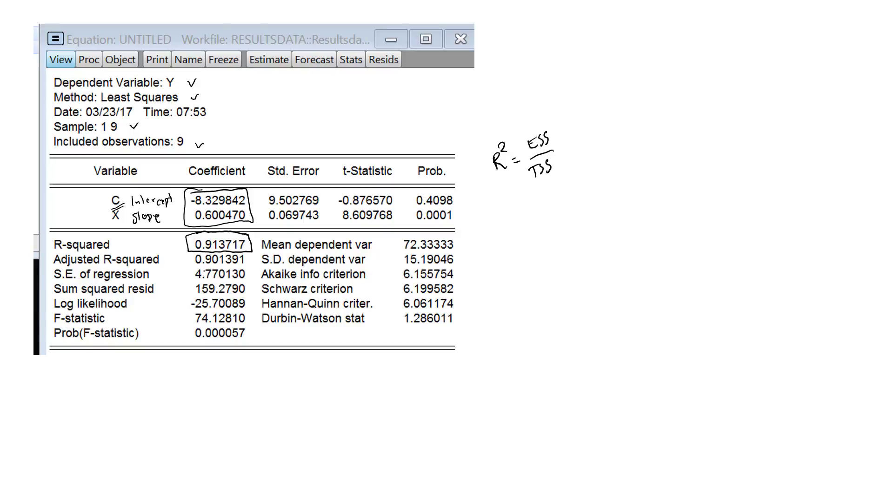
- Box the Sum squared resid value in the output, label it RSS, and check it against cell G14 in Excel
mouse_move(203, 279)
mouse_down()
mouse_move(188, 284)
mouse_move(217, 298)
mouse_move(251, 284)
mouse_move(222, 280)
mouse_move(182, 320)
mouse_move(190, 373)
mouse_move(213, 386)
mouse_up()
mouse_move(221, 369)
mouse_down()
mouse_move(214, 379)
mouse_move(222, 381)
mouse_up()
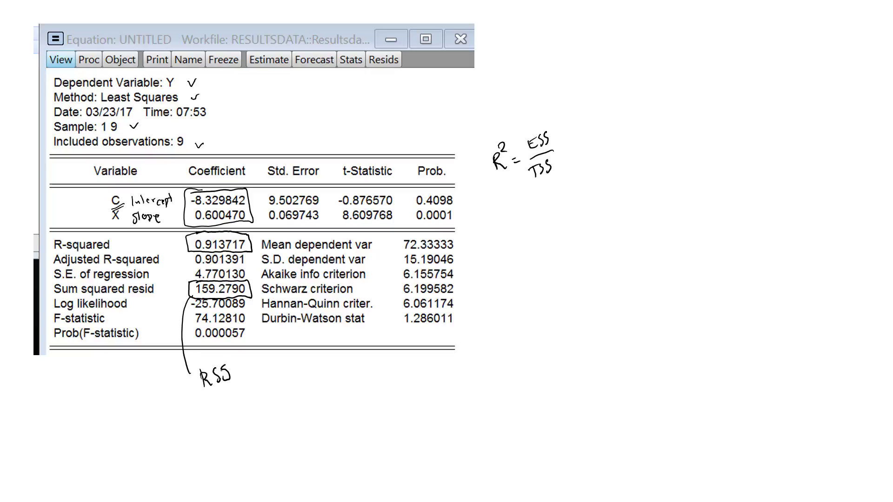
key(alt+Tab)
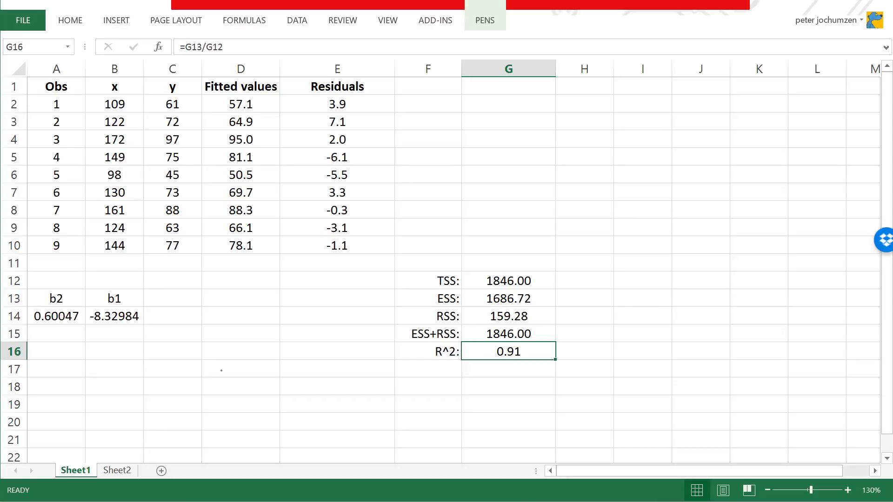
click(509, 315)
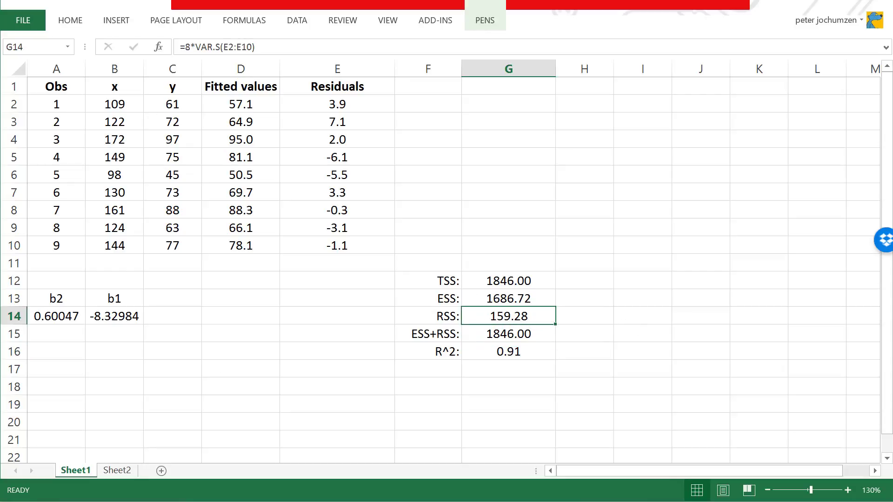
key(alt+Tab)
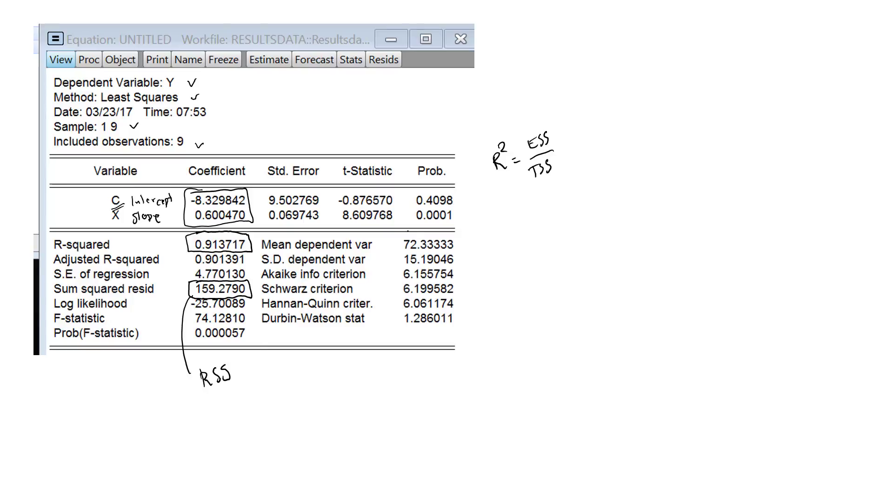
- Box the Mean dependent var value, calculate the mean of y in Excel cell D14 with =average(C2:C10), and return to the annotated output
mouse_move(408, 231)
mouse_down()
mouse_move(395, 253)
mouse_move(444, 254)
mouse_move(460, 235)
mouse_move(407, 231)
mouse_up()
key(alt+Tab)
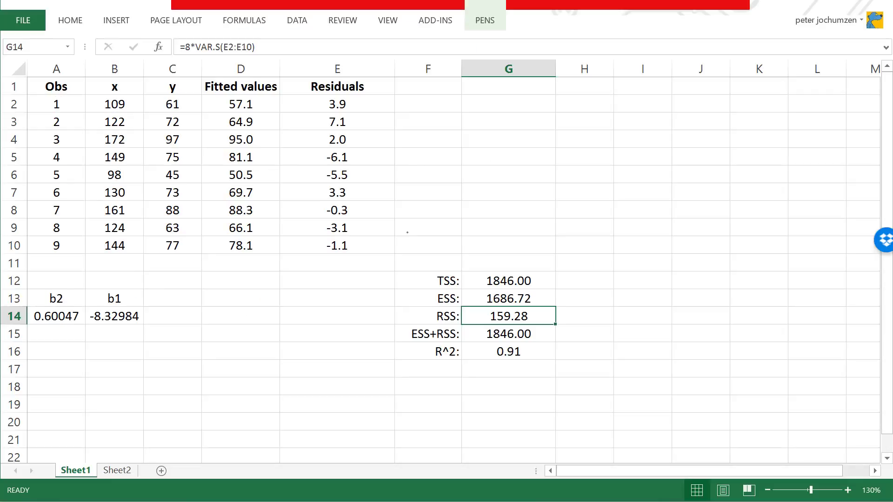
click(233, 312)
text(=average()
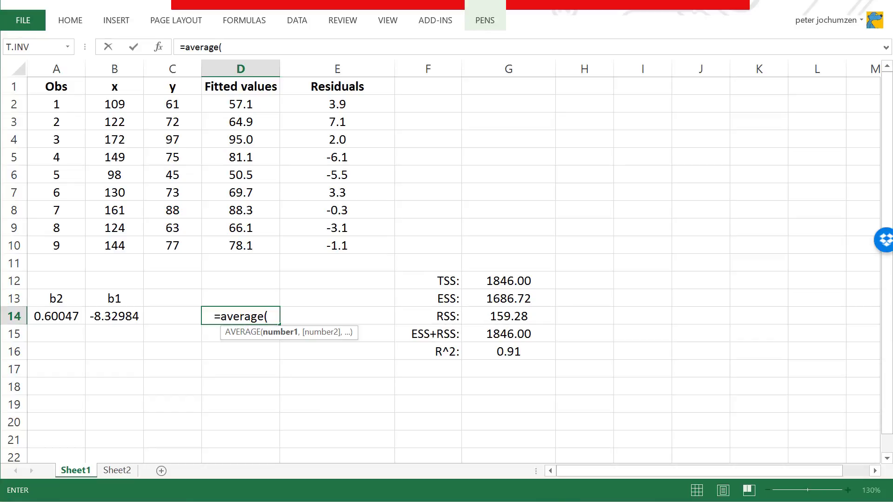
drag(180, 105, 179, 248)
text())
key(Return)
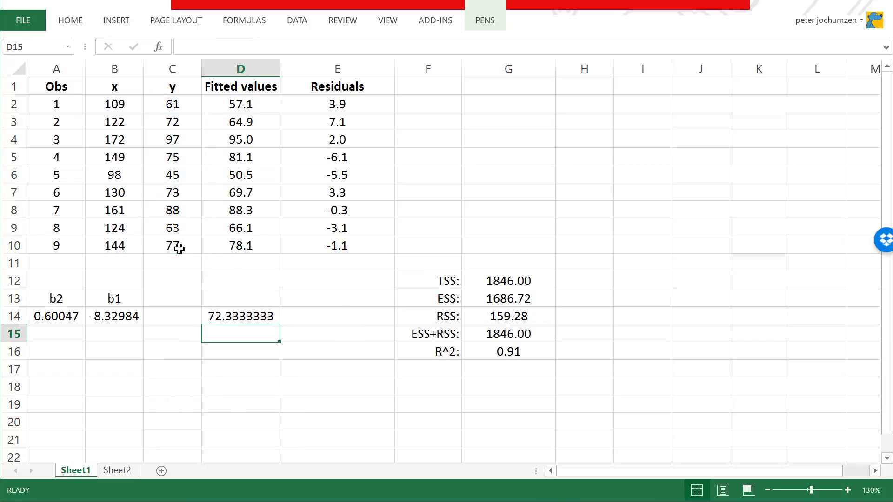
key(alt+Tab)
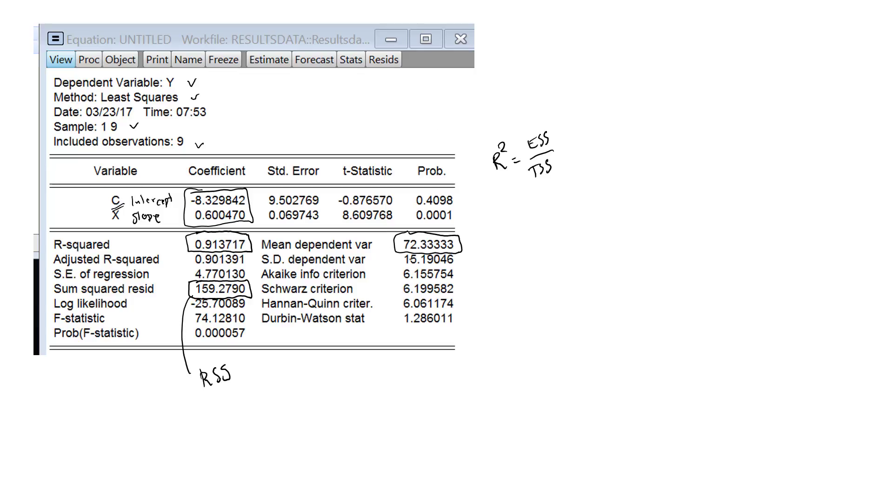
- Box the S.D. dependent var value in the regression output and switch to the Excel workbook
mouse_move(403, 250)
mouse_down()
mouse_move(414, 267)
mouse_move(460, 266)
mouse_move(457, 249)
mouse_up()
click(428, 250)
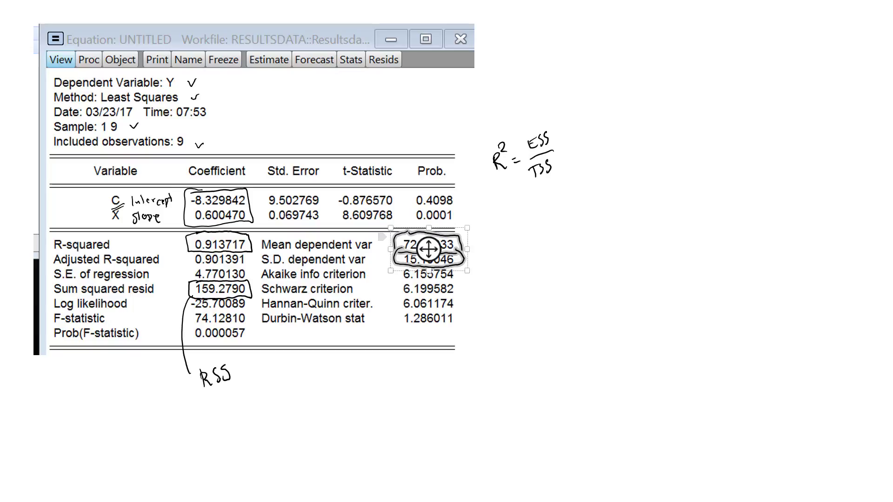
key(alt+Tab)
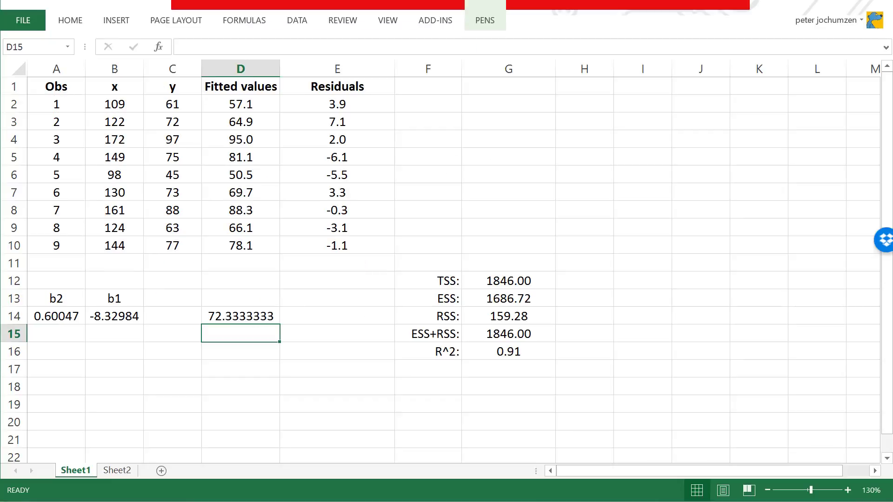
- Calculate the sample standard deviation of y in cell D15 with =STDEV.S(C2:C10), and return to the annotated output
text(=)
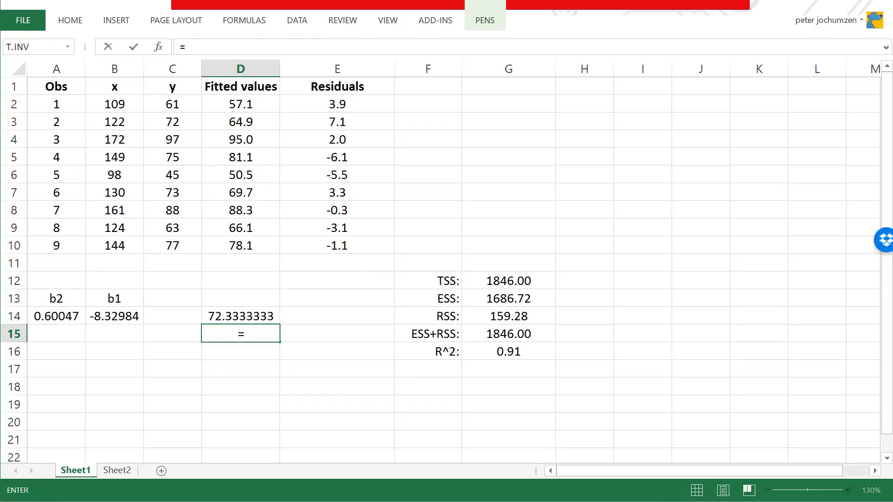
text(st)
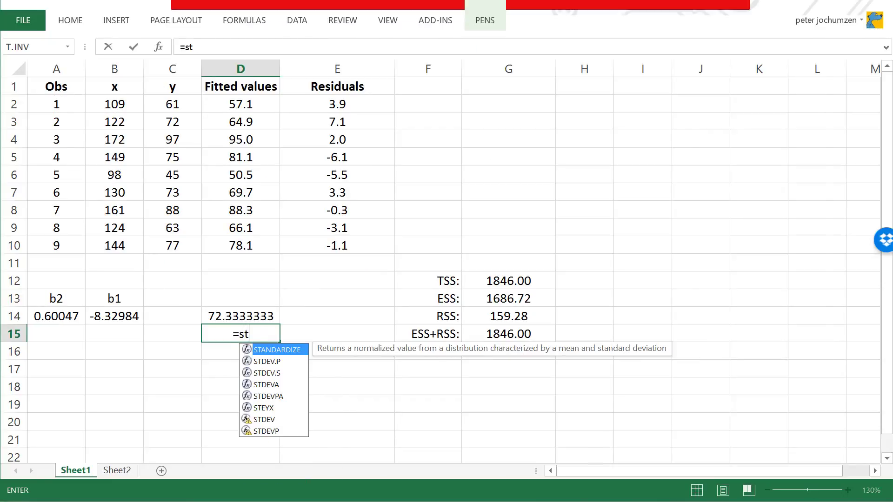
text(d.)
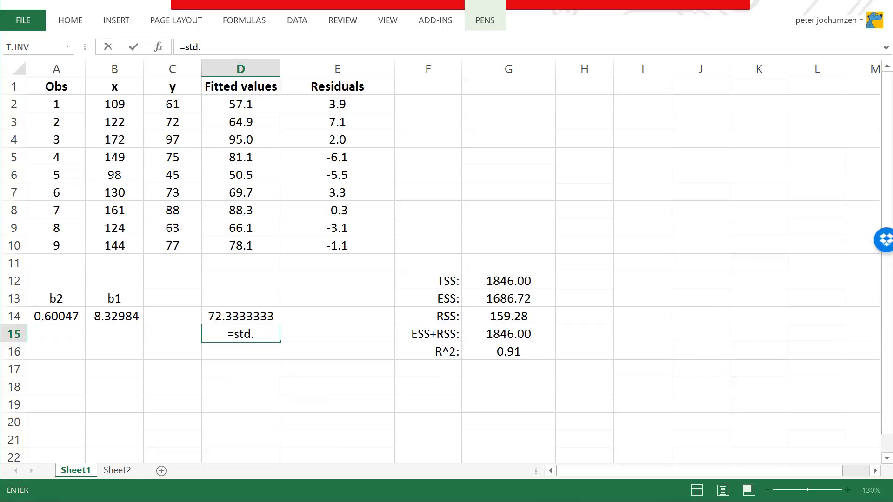
key(BackSpace)
double_click(263, 362)
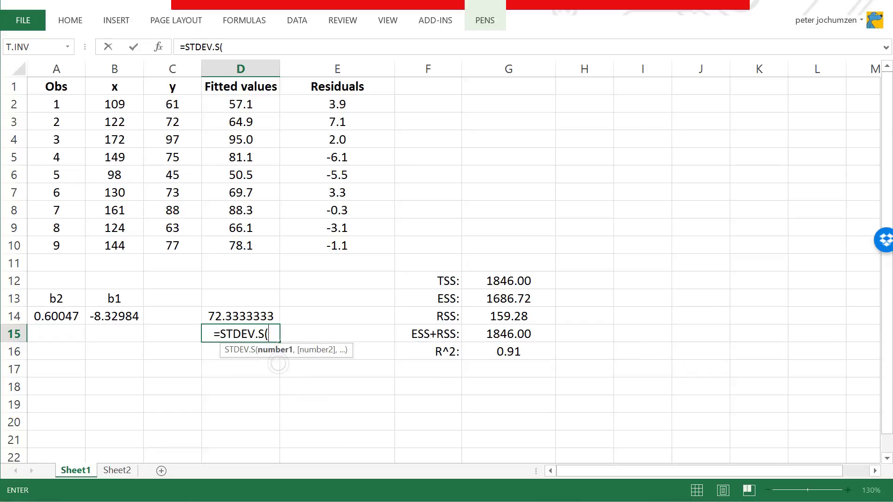
drag(177, 98, 173, 243)
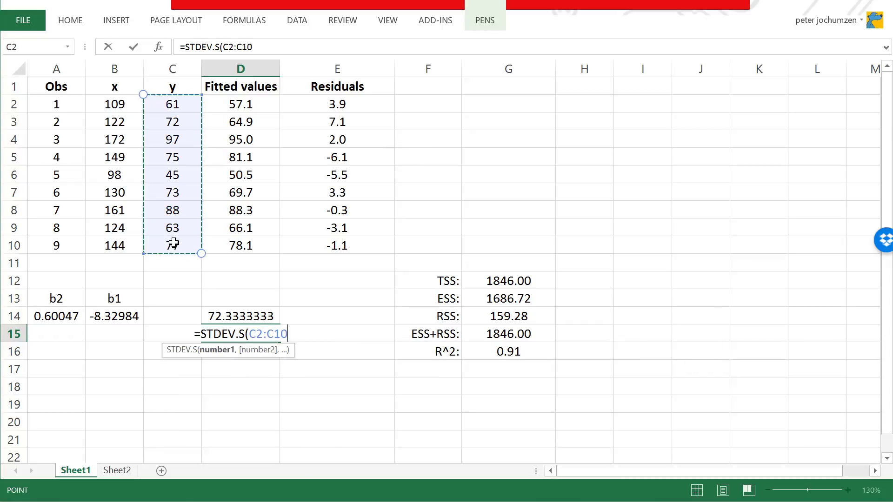
text())
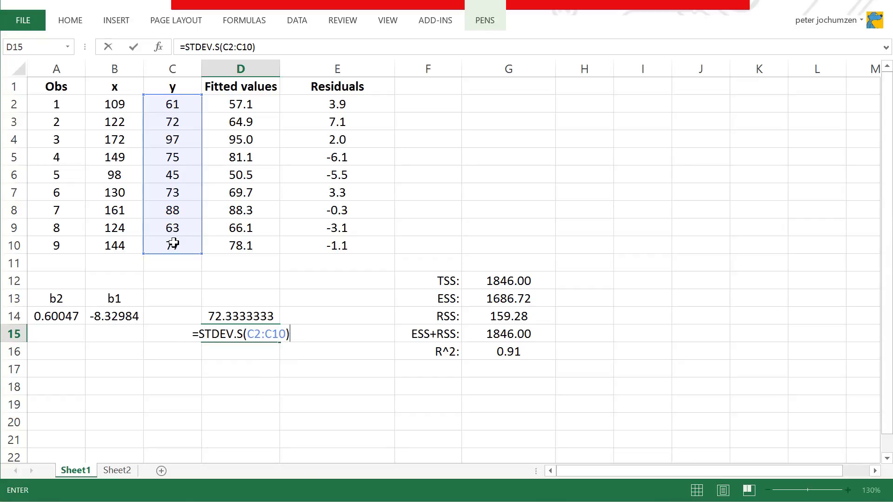
key(Return)
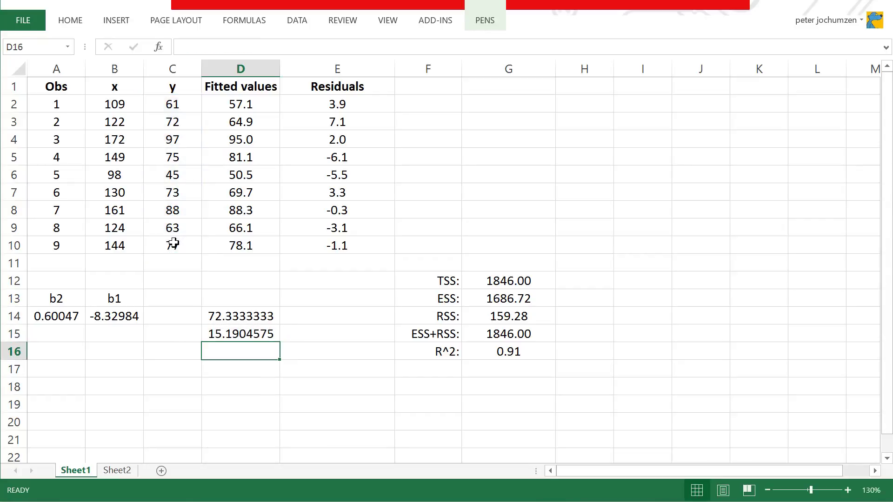
key(alt+Tab)
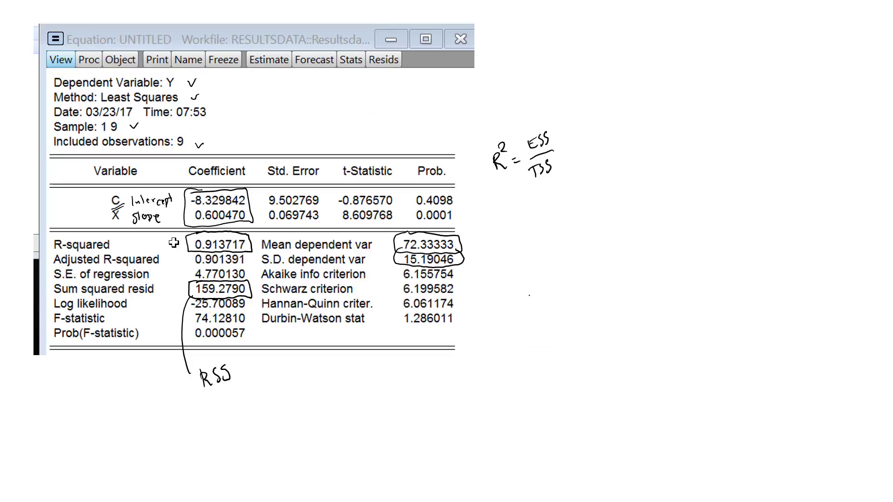